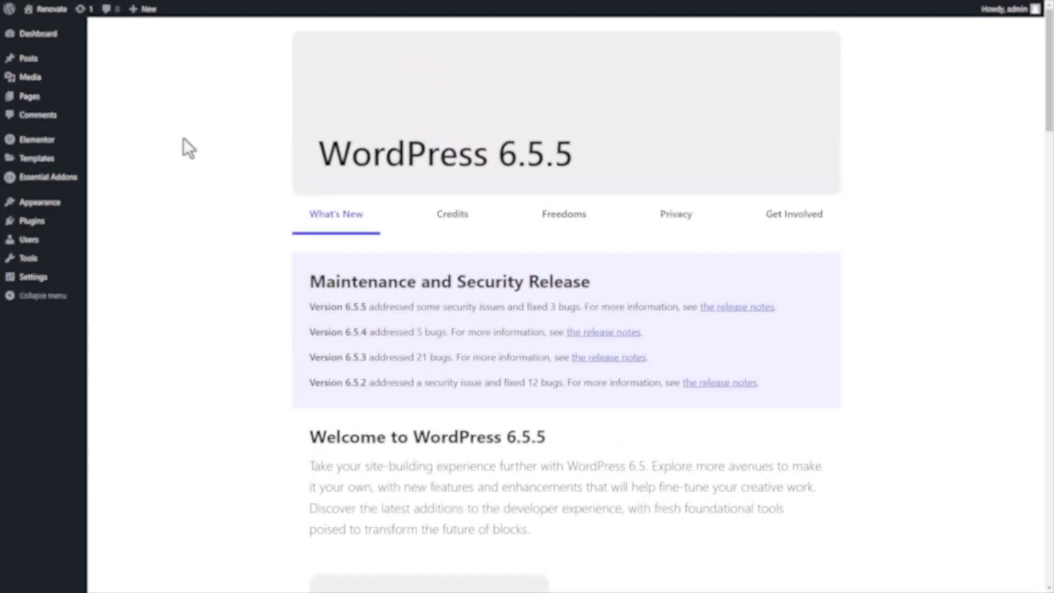
Turn on the Interactive Animations extension under Essential Addons Extensions and save the settings.
left_click(47, 179)
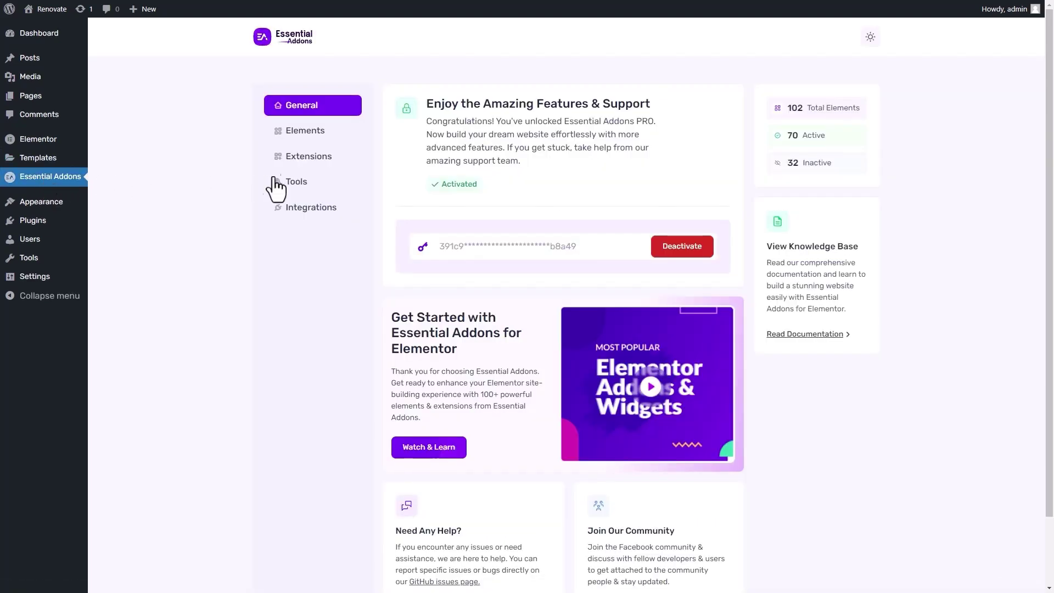
left_click(310, 159)
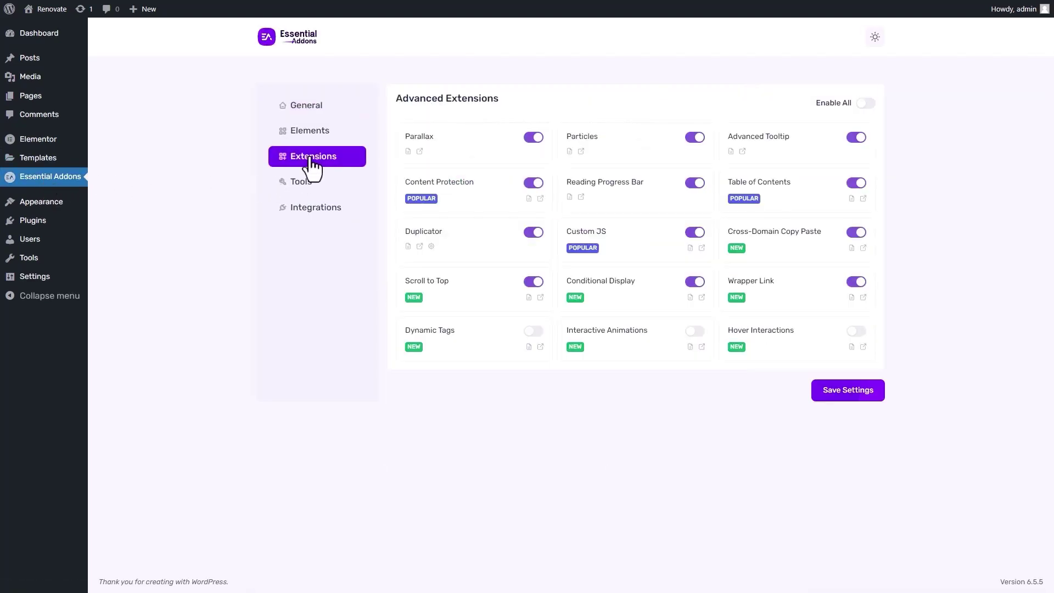
left_click(693, 332)
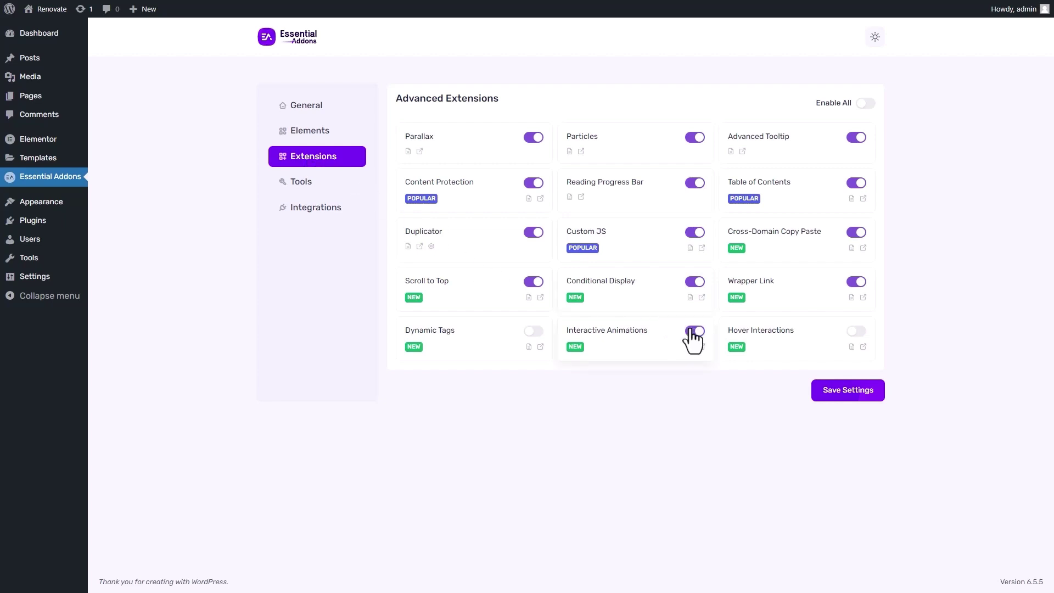
left_click(834, 396)
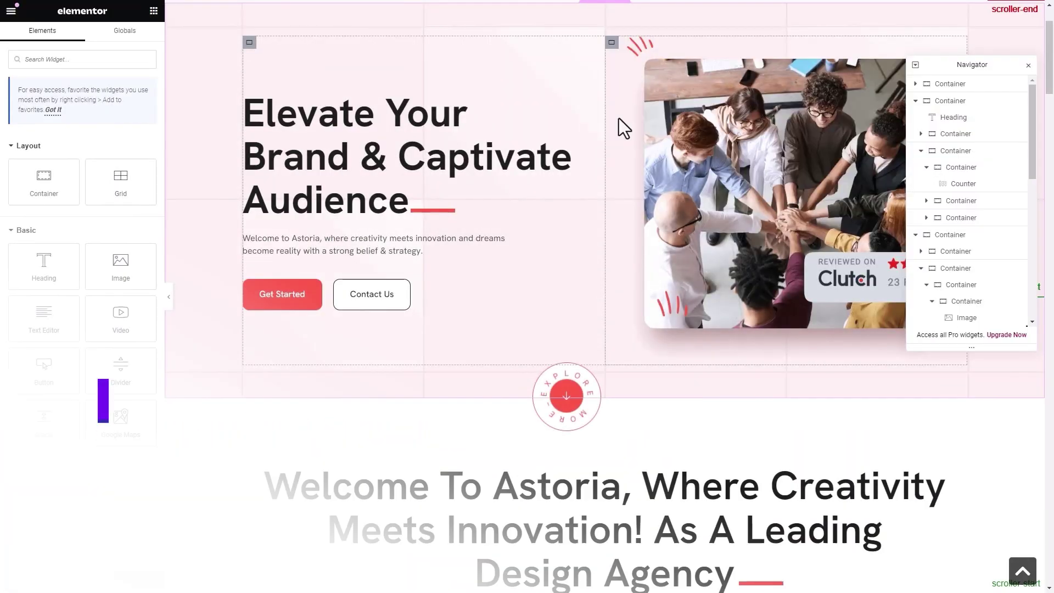
Enable Interactive Animations on the red-lines decoration image and set TranslateY to -10.
left_click(635, 52)
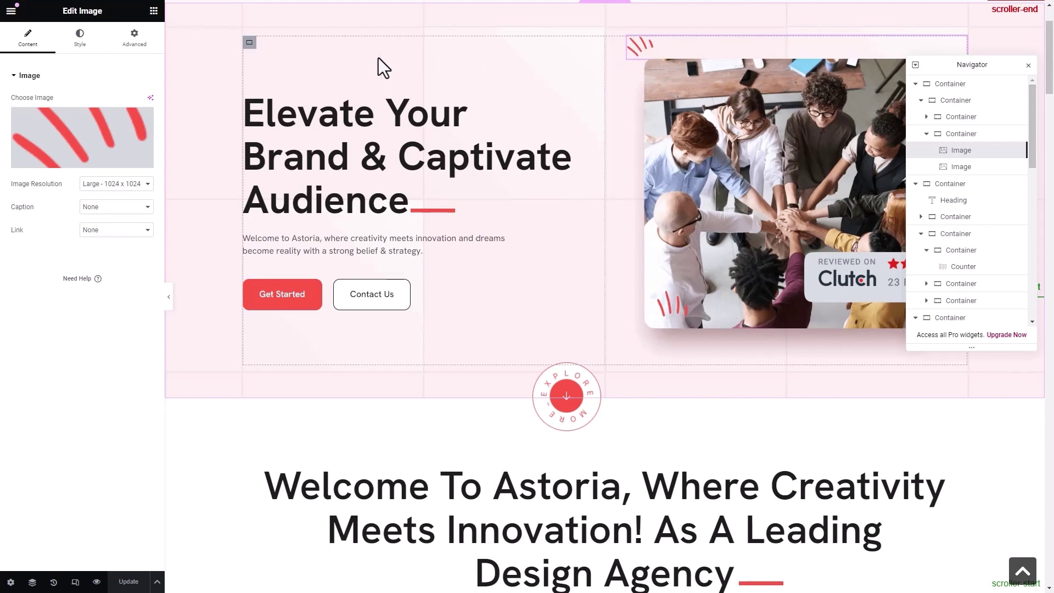
left_click(135, 45)
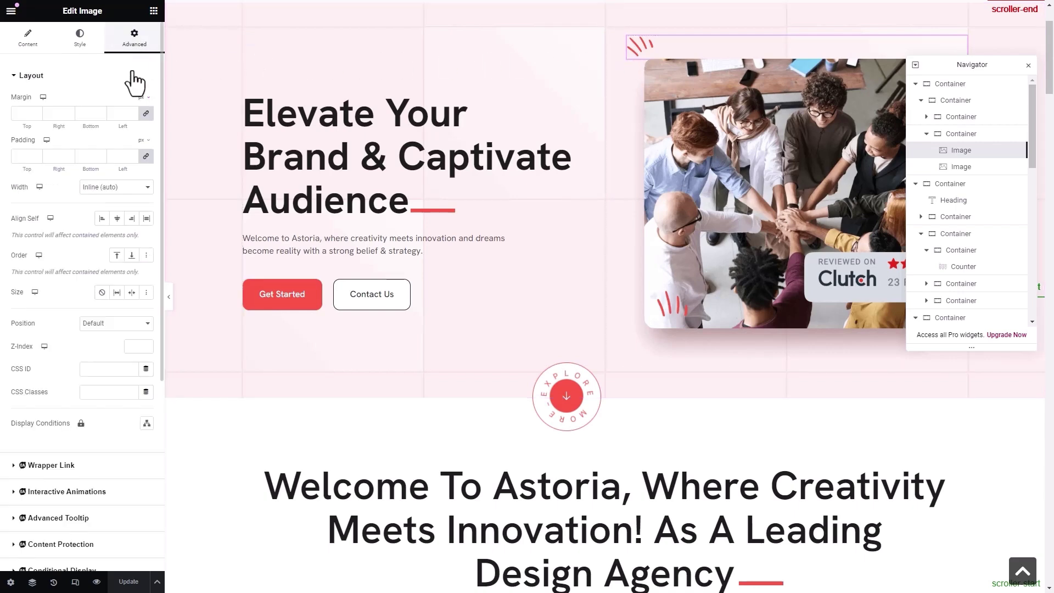
scroll(117, 112, "down", 3)
left_click(55, 328)
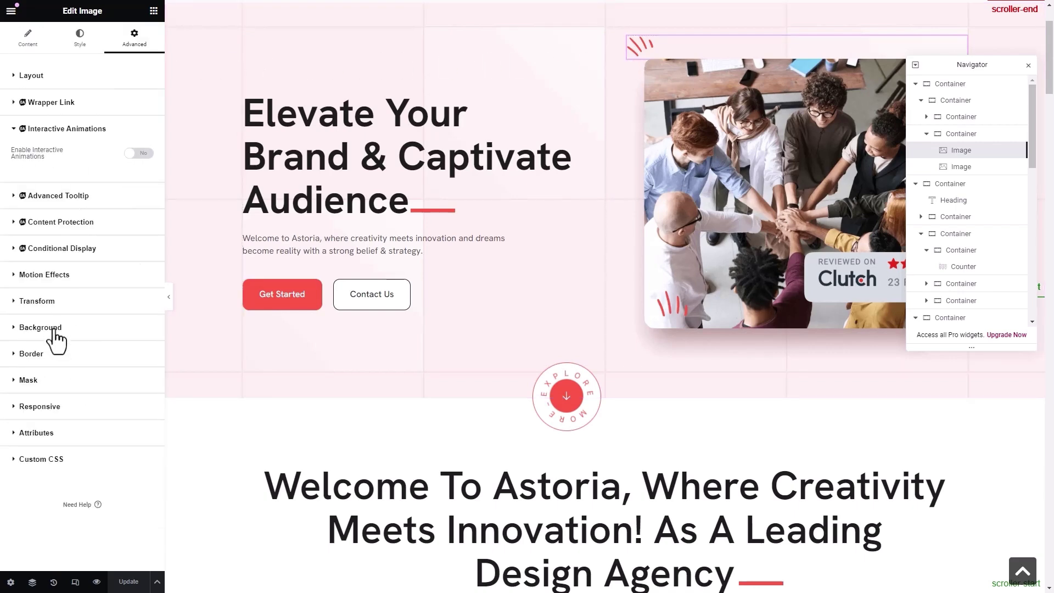
left_click(132, 154)
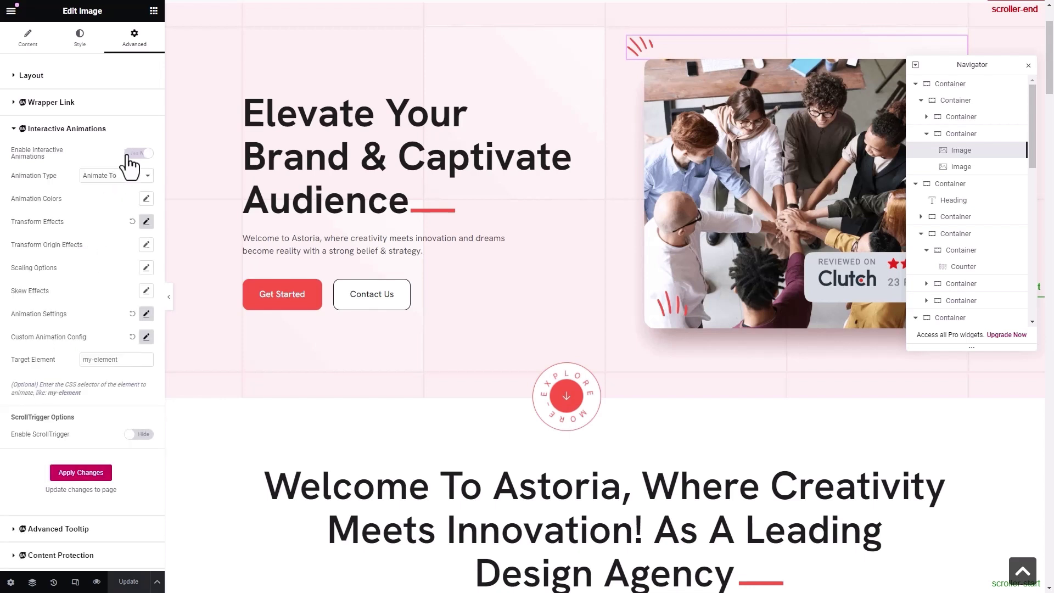
left_click(146, 222)
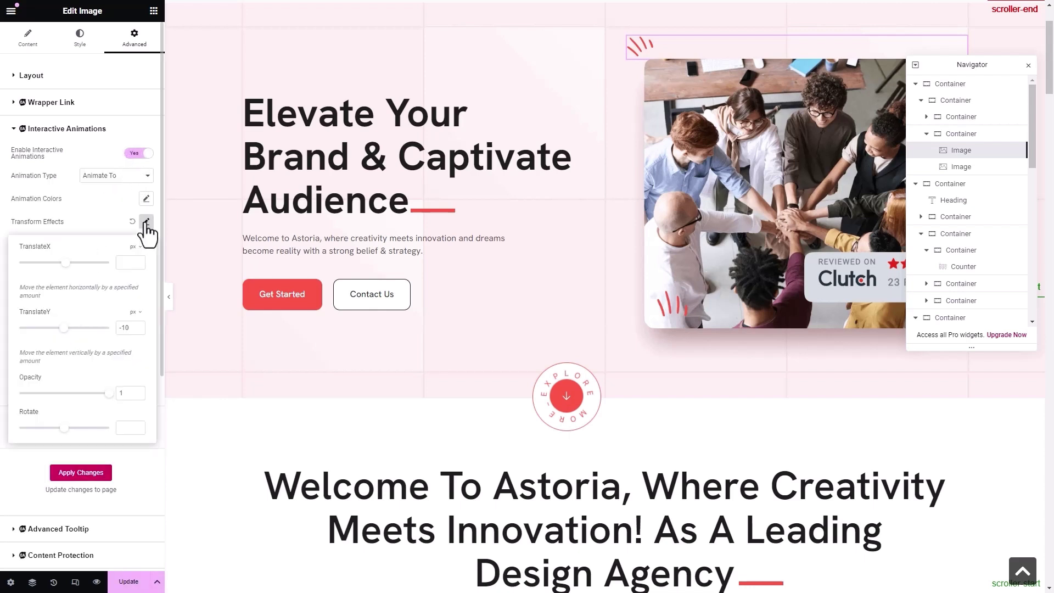
double_click(131, 328)
left_click(146, 222)
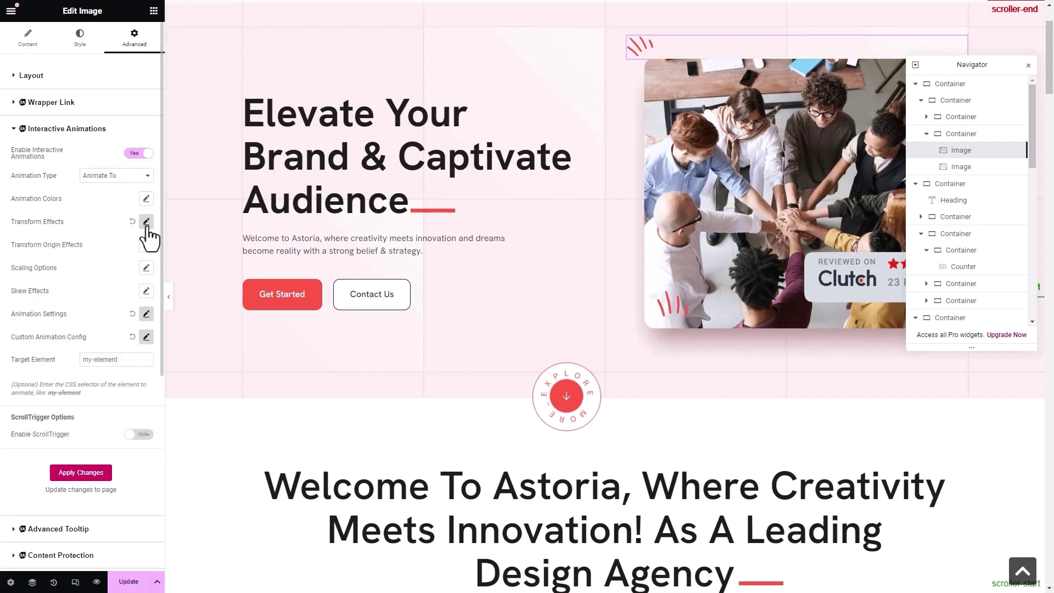
Give the decoration's animation linear easing with yoyo, duration 2 and loop count -1.
left_click(146, 315)
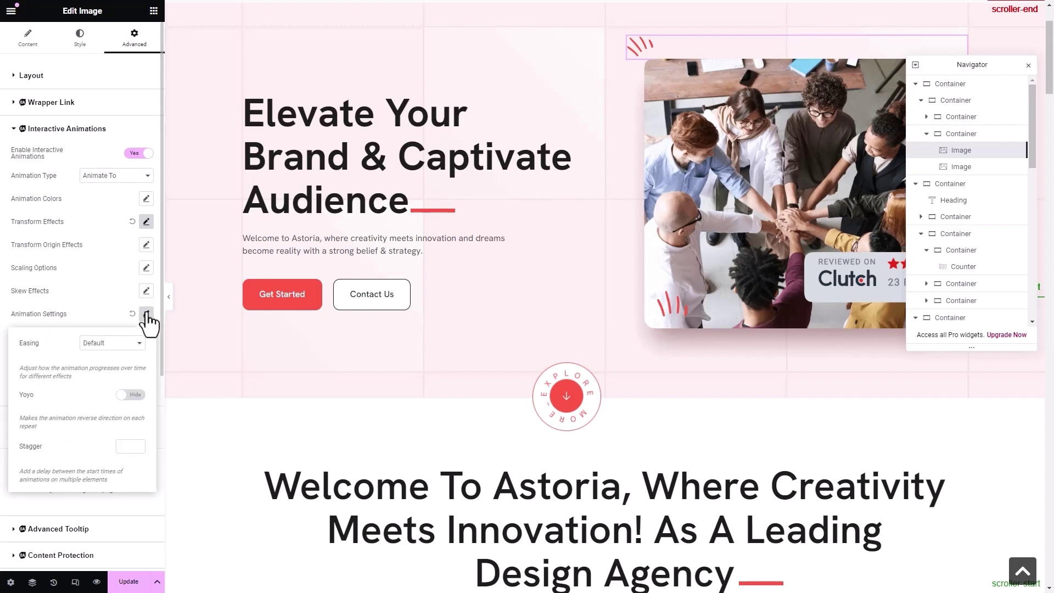
left_click(133, 344)
left_click(127, 361)
left_click(126, 394)
left_click(146, 315)
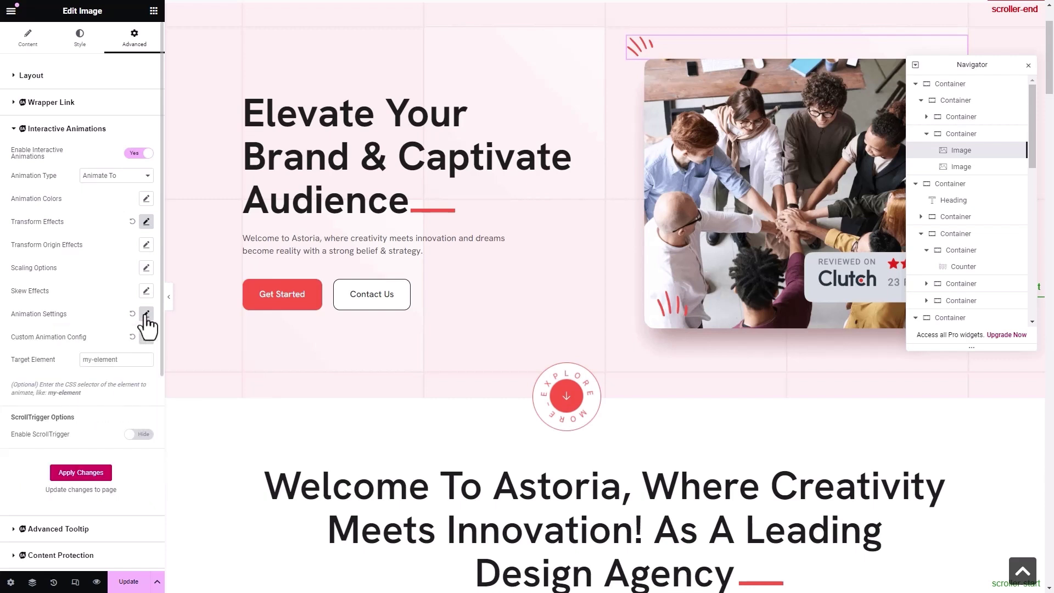
left_click(146, 337)
left_click(135, 380)
left_click(135, 381)
left_click(135, 380)
left_click(125, 435)
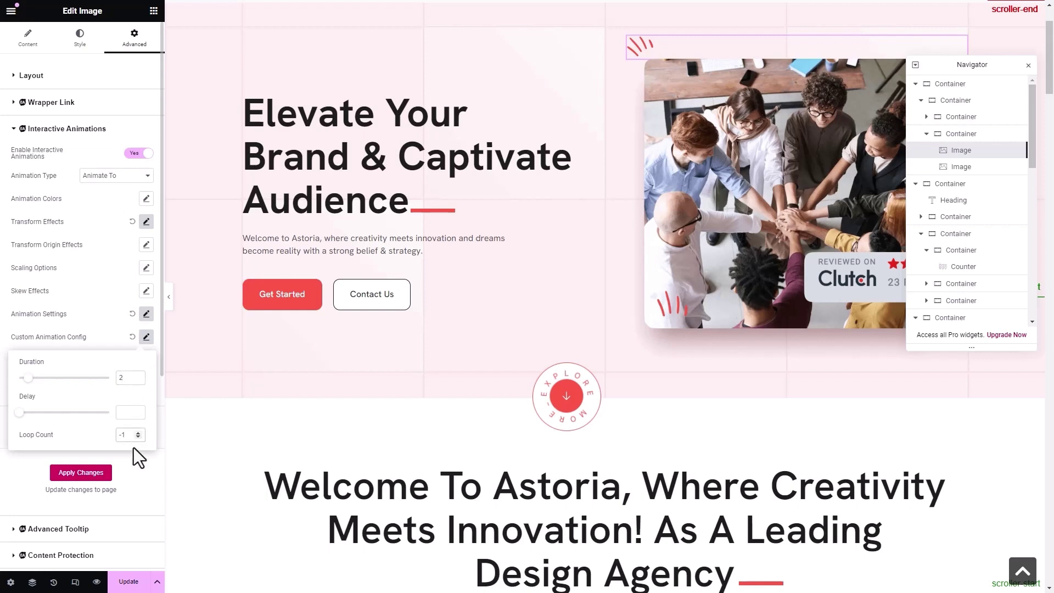
Update the page, preview it live, and return to the editor.
left_click(129, 583)
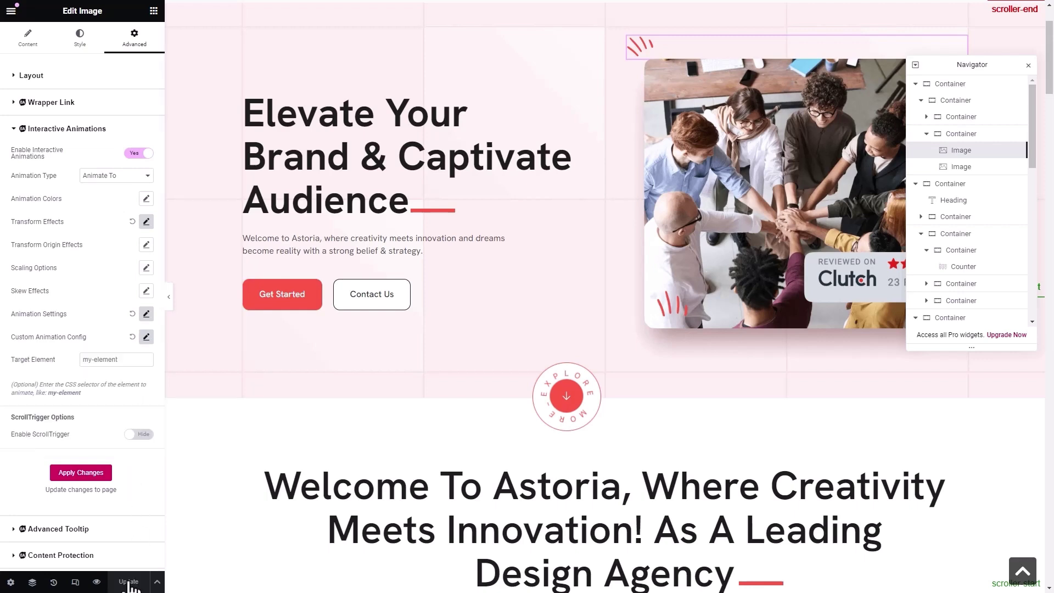
left_click(97, 582)
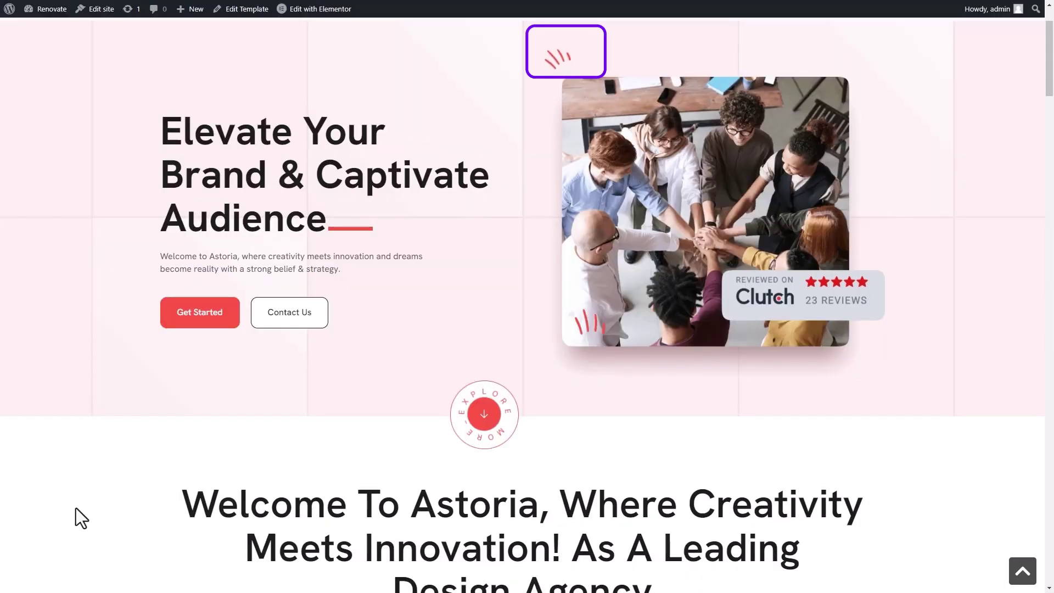
key("ctrl+w")
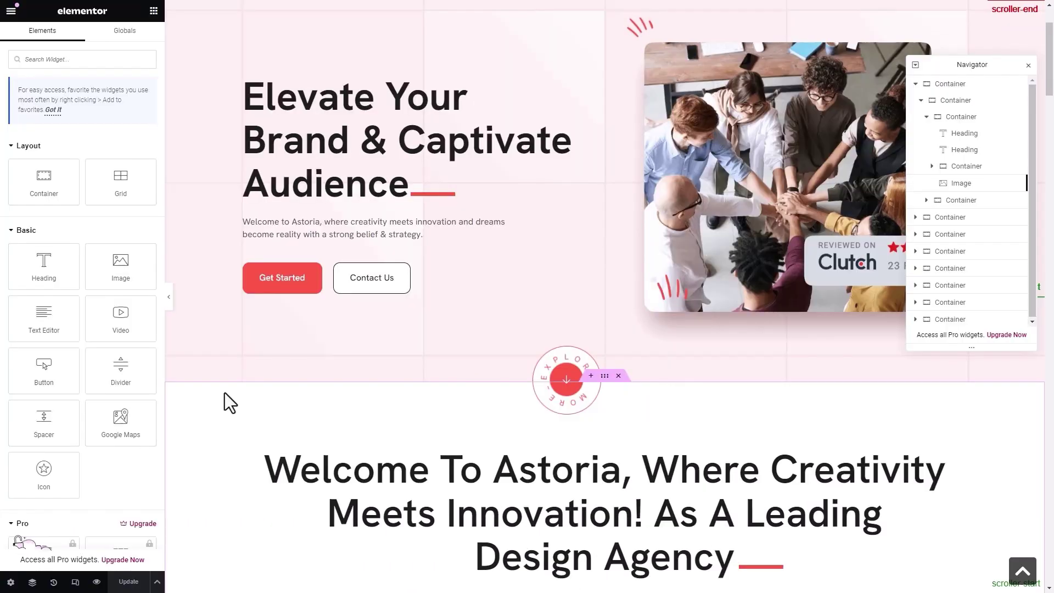
Enable Interactive Animations on the Explore More badge with a 360 rotation.
left_click(553, 395)
scroll(133, 342, "down", 5)
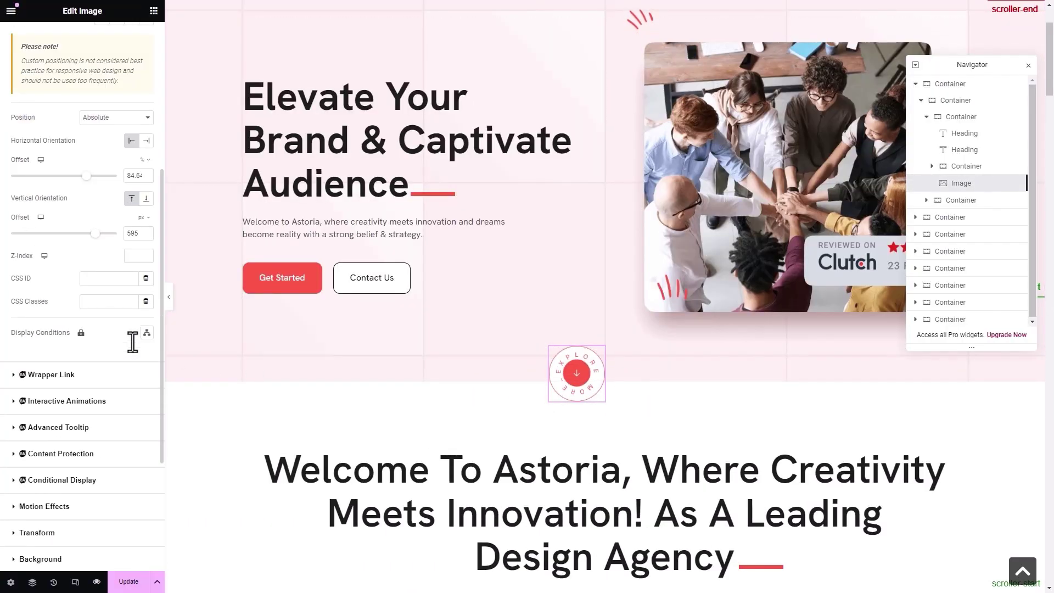
left_click(84, 402)
left_click(138, 155)
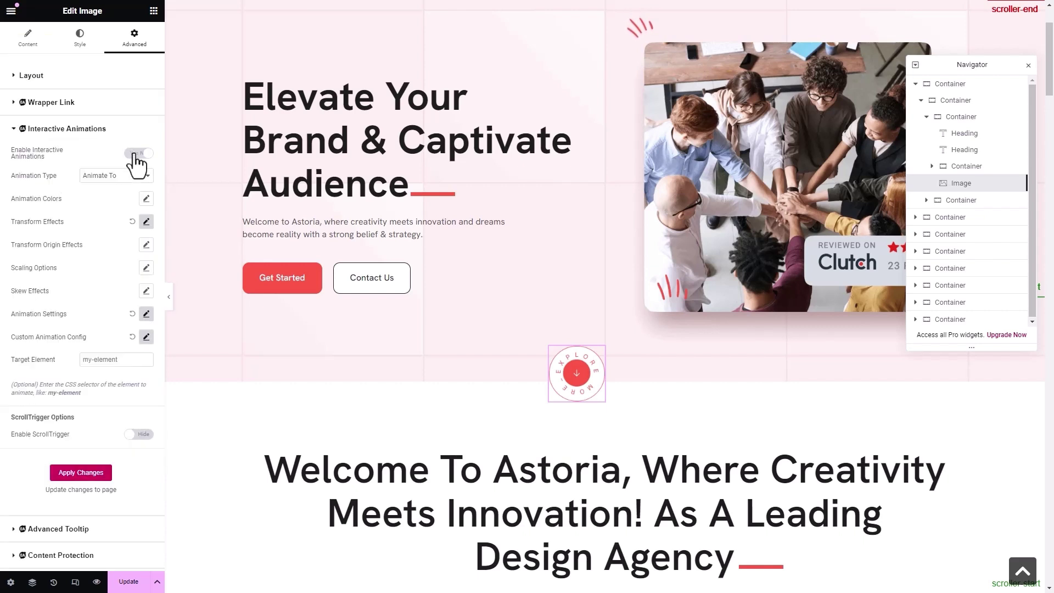
left_click(146, 222)
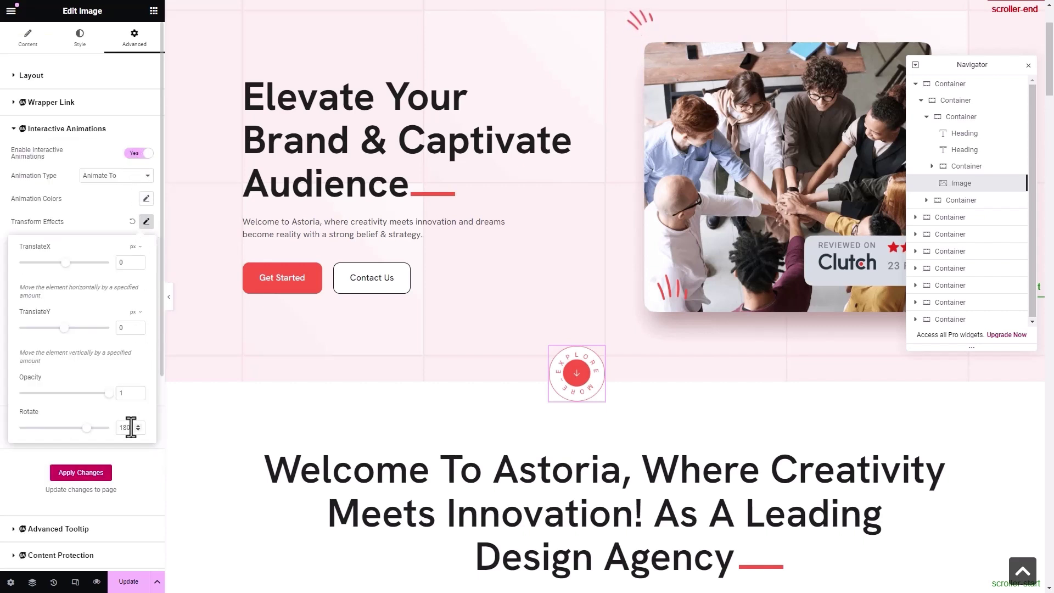
type("360")
left_click(147, 222)
Turn on yoyo for the badge, keeping default easing, and set the duration to 5.
left_click(146, 313)
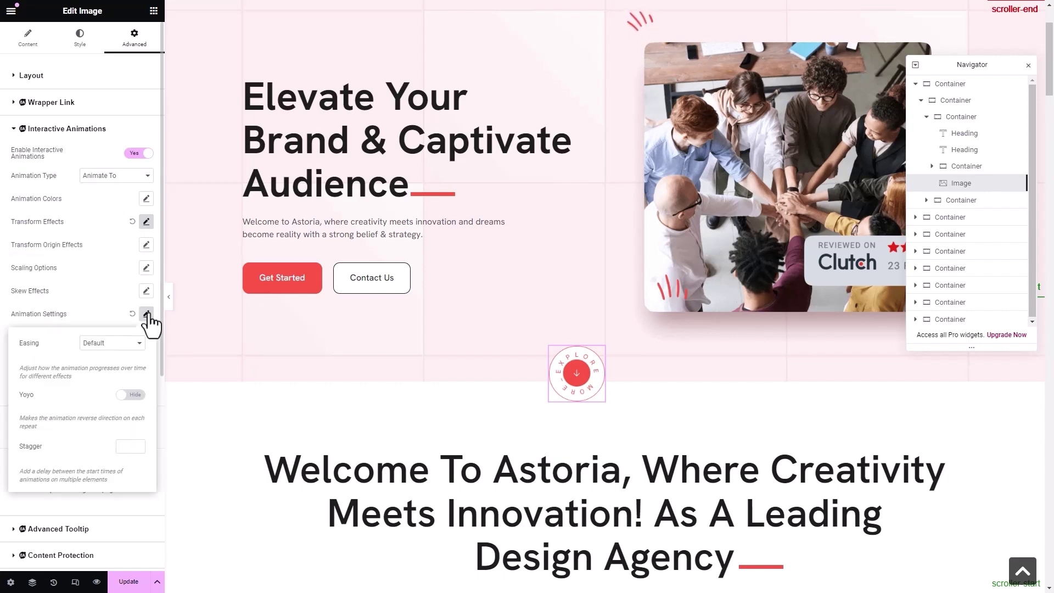
left_click(138, 344)
left_click(123, 367)
left_click(121, 395)
left_click(146, 315)
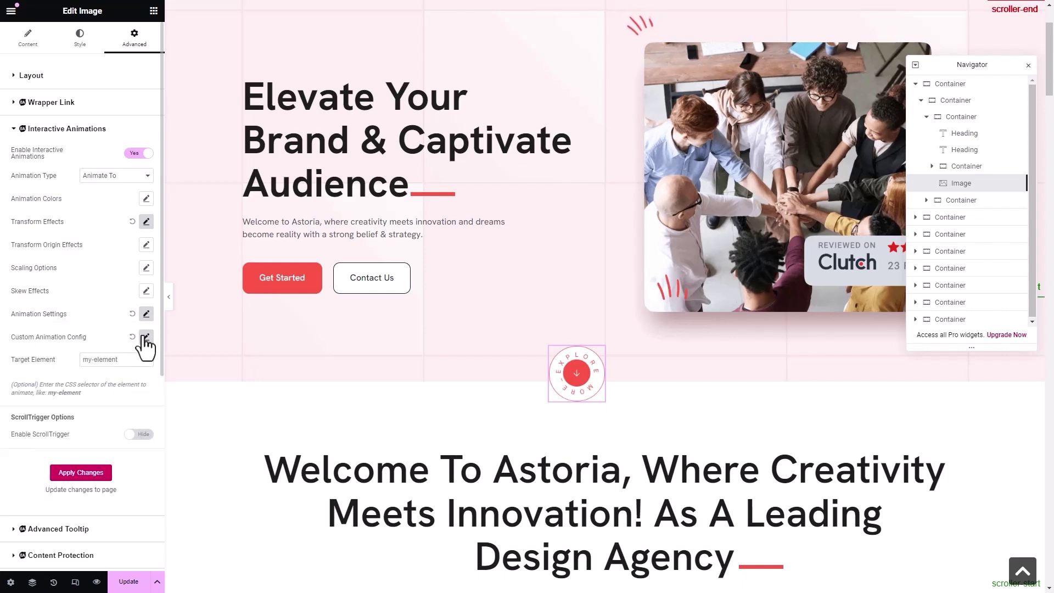
left_click(146, 337)
left_click(138, 375)
left_click(139, 375)
left_click(139, 375)
left_click(138, 376)
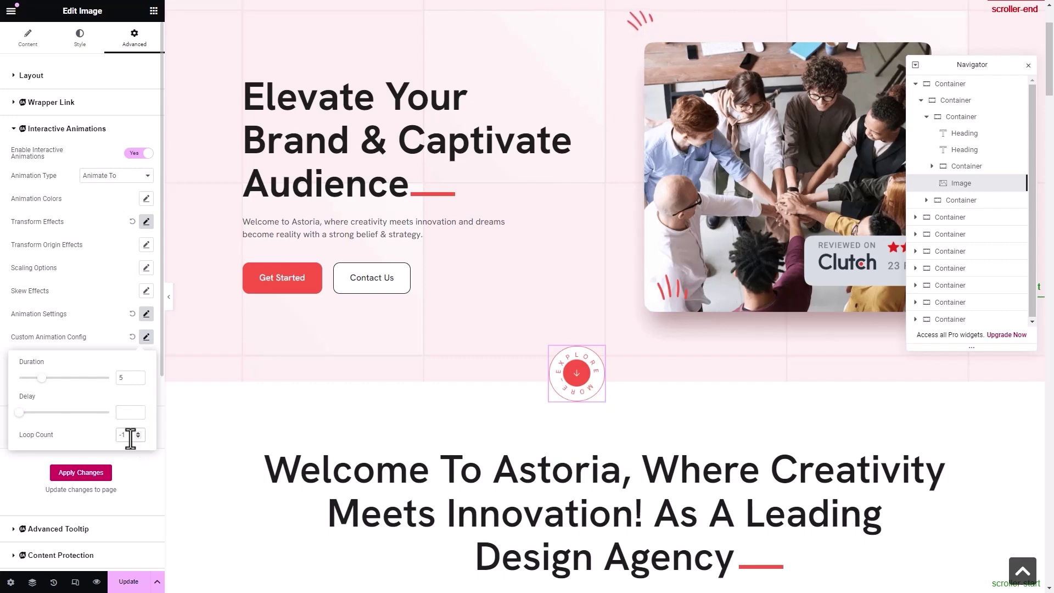
Update the page, preview the spinning badge, and return to the editor.
left_click(121, 580)
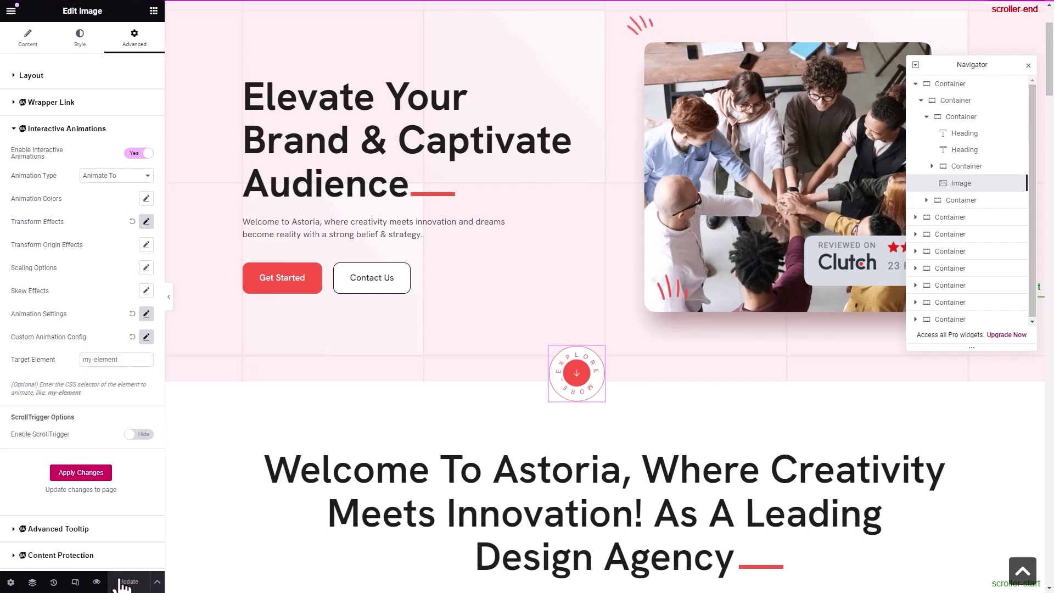
left_click(97, 582)
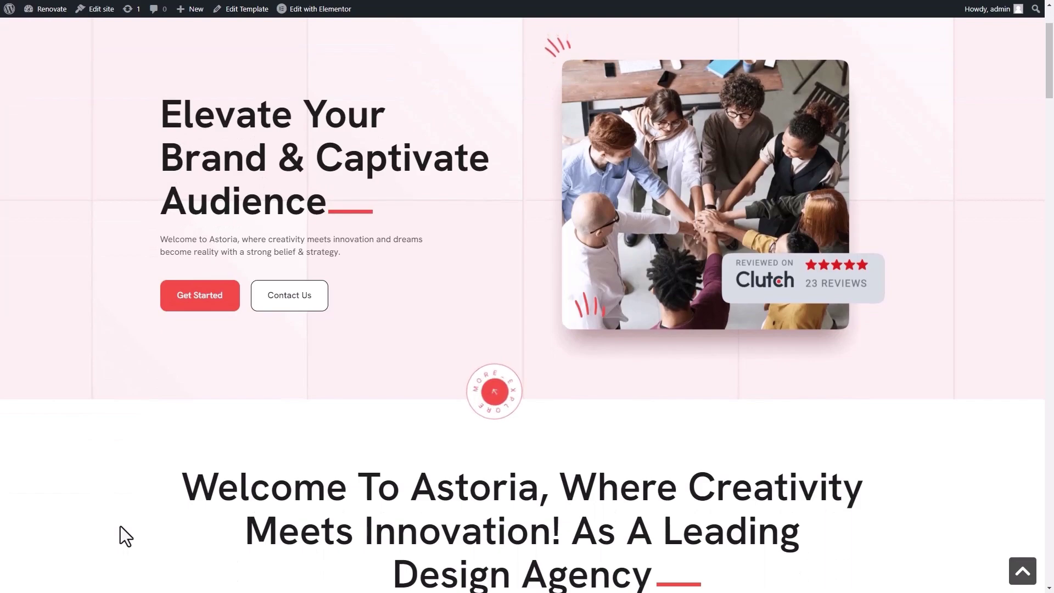
key("ctrl+w")
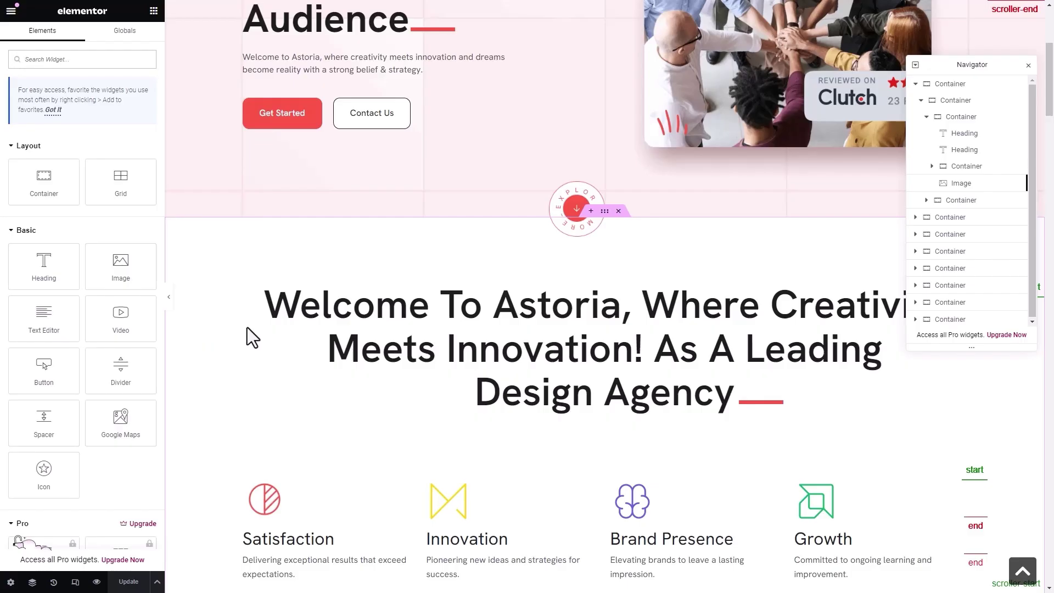
Enable Interactive Animations on the Welcome To Astoria heading.
left_click(581, 374)
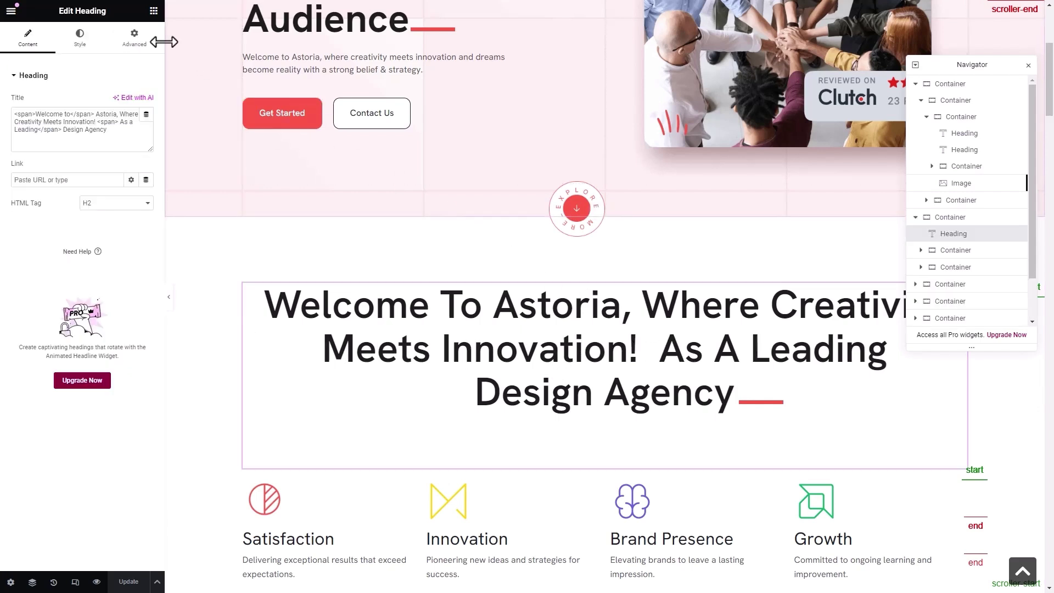
left_click(134, 38)
scroll(104, 248, "down", 4)
left_click(84, 273)
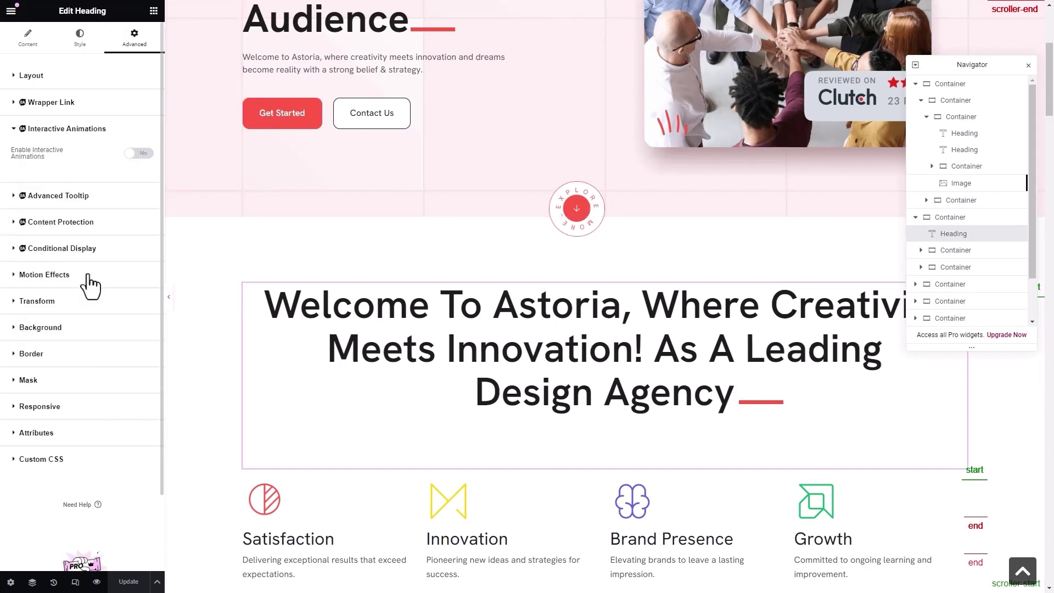
left_click(134, 154)
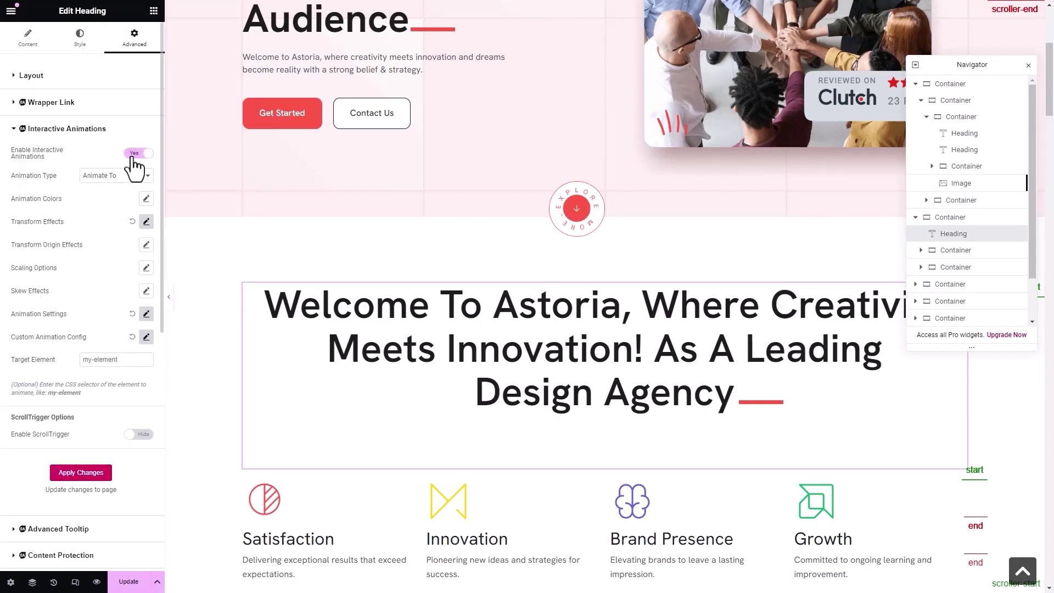
left_click(146, 222)
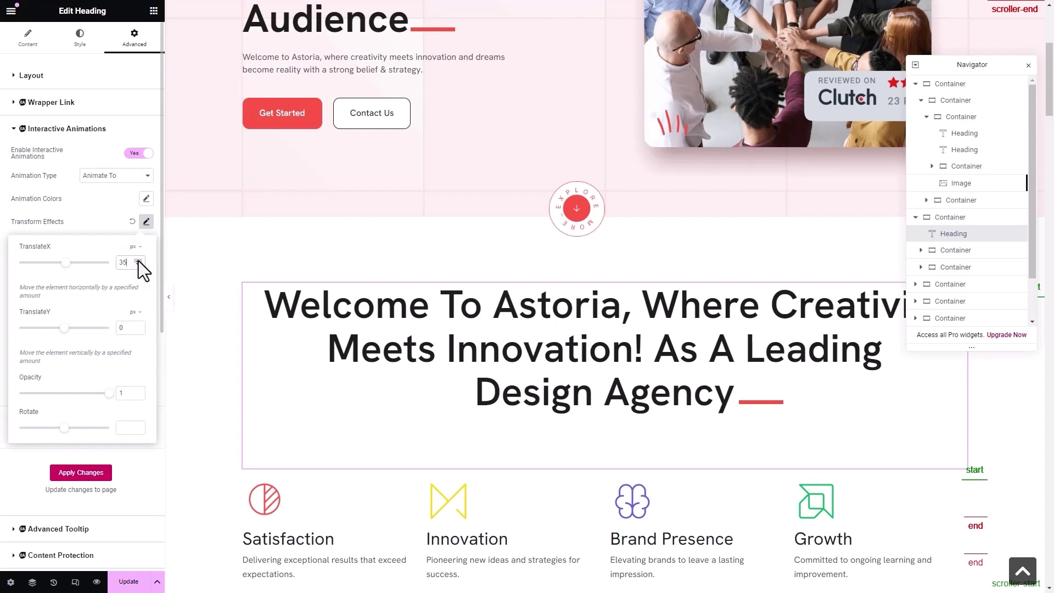
left_click(146, 222)
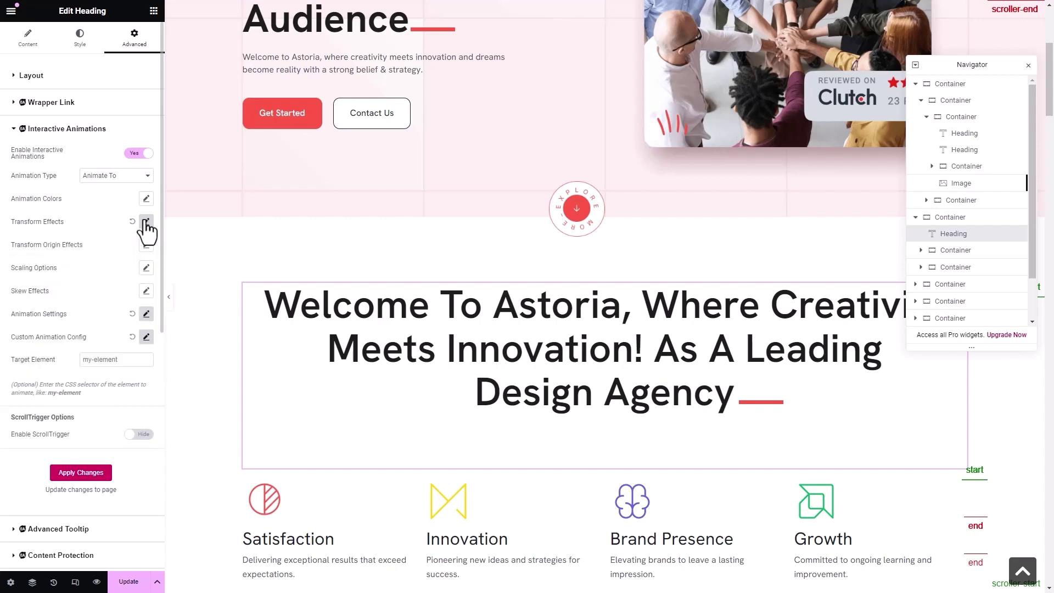
Set the heading's easing to Linear, duration 2 and loop count -1, and turn on ScrollTrigger.
left_click(146, 314)
left_click(136, 345)
left_click(129, 364)
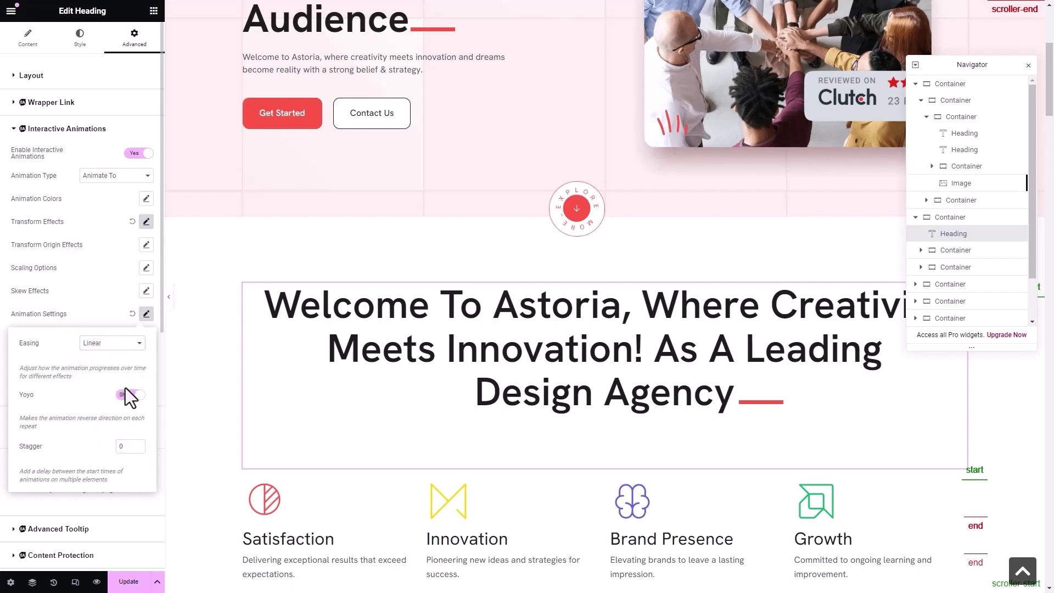
left_click(147, 314)
left_click(146, 337)
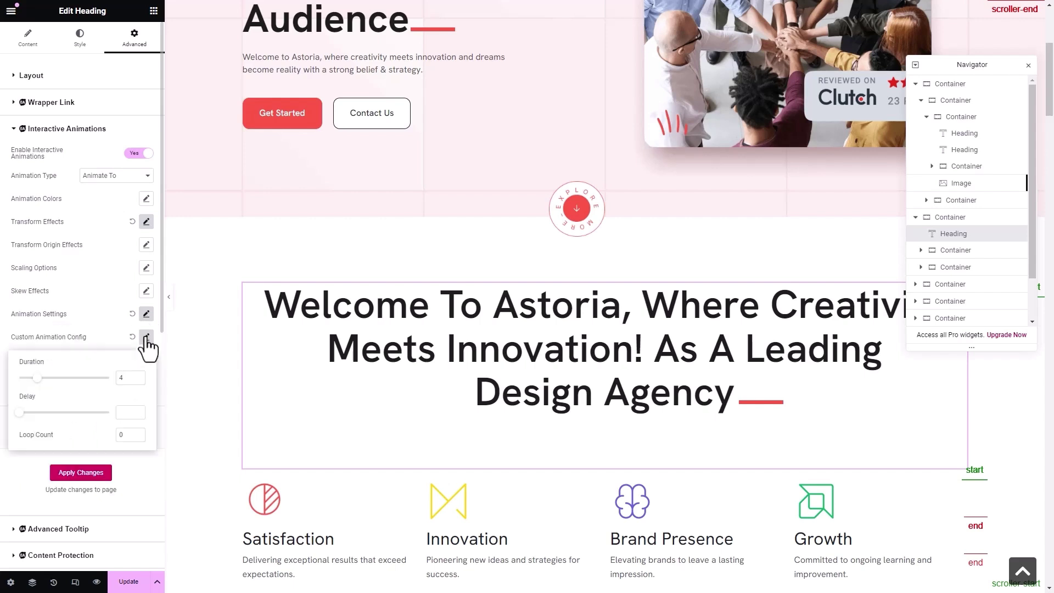
left_click(138, 380)
left_click(137, 380)
left_click(136, 437)
left_click(147, 337)
left_click(133, 435)
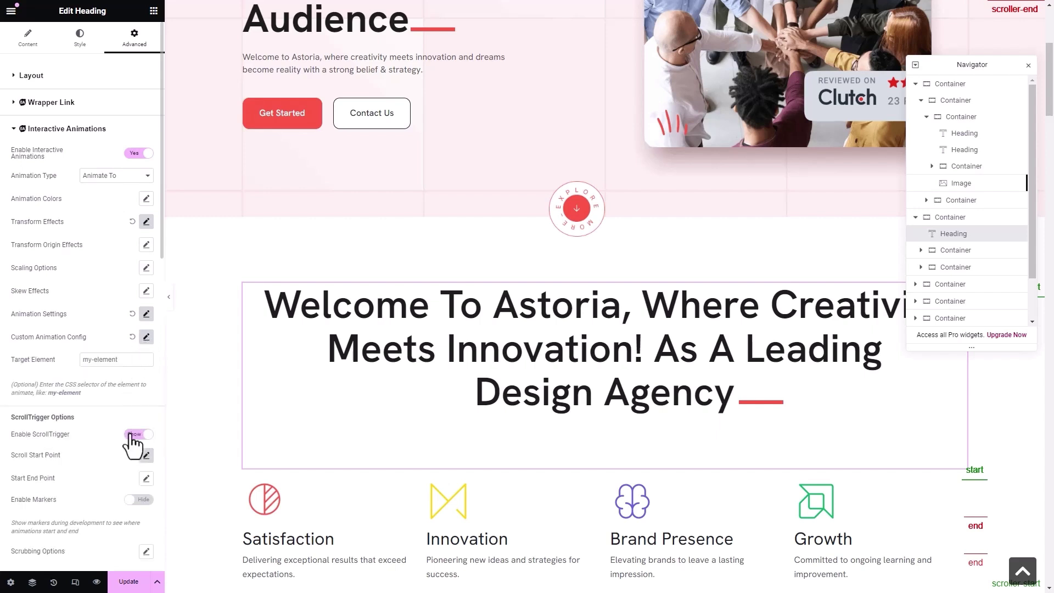
Set the heading's scroll start to element Top and controller Center, then update the page.
left_click(146, 455)
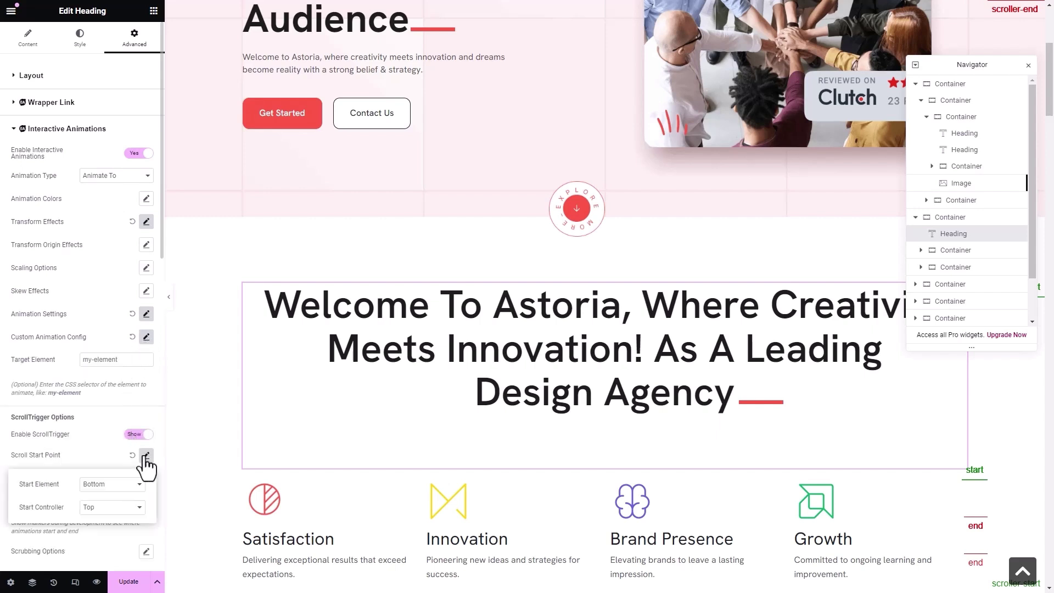
left_click(136, 502)
left_click(130, 503)
left_click(132, 509)
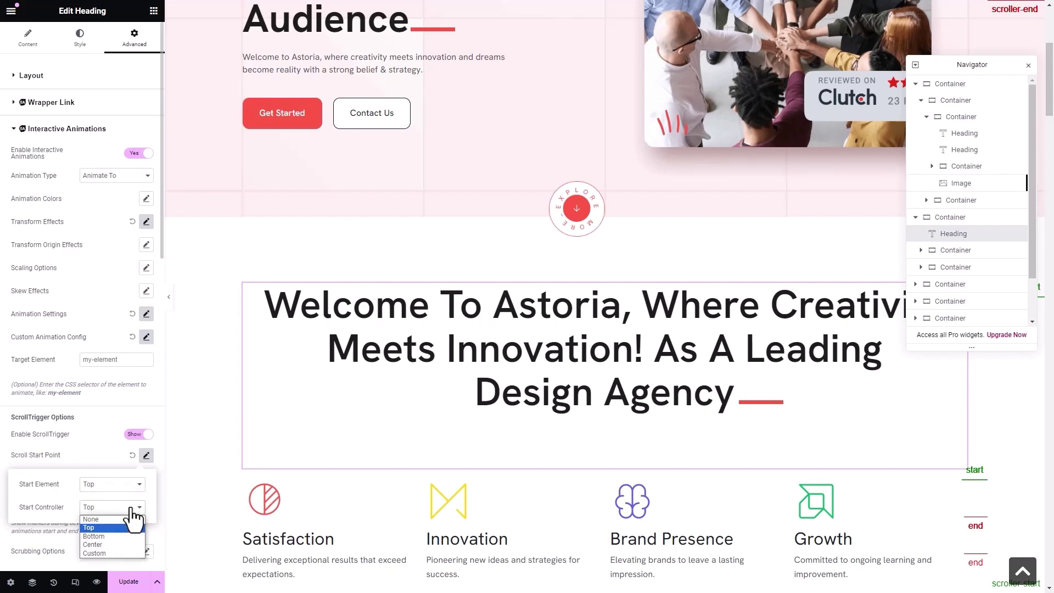
left_click(109, 543)
left_click(124, 585)
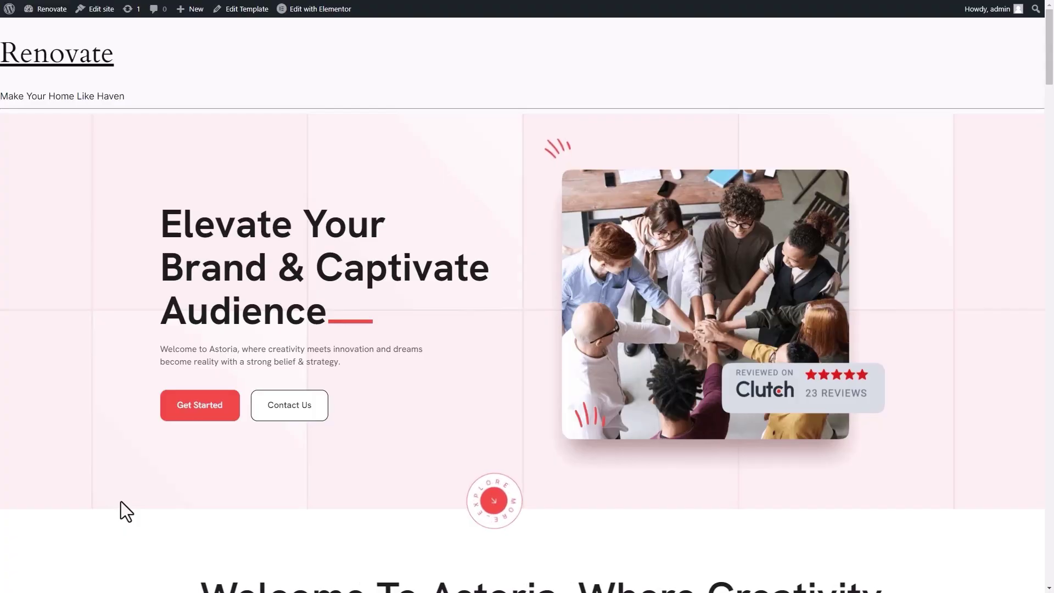
scroll(121, 502, "down", 5)
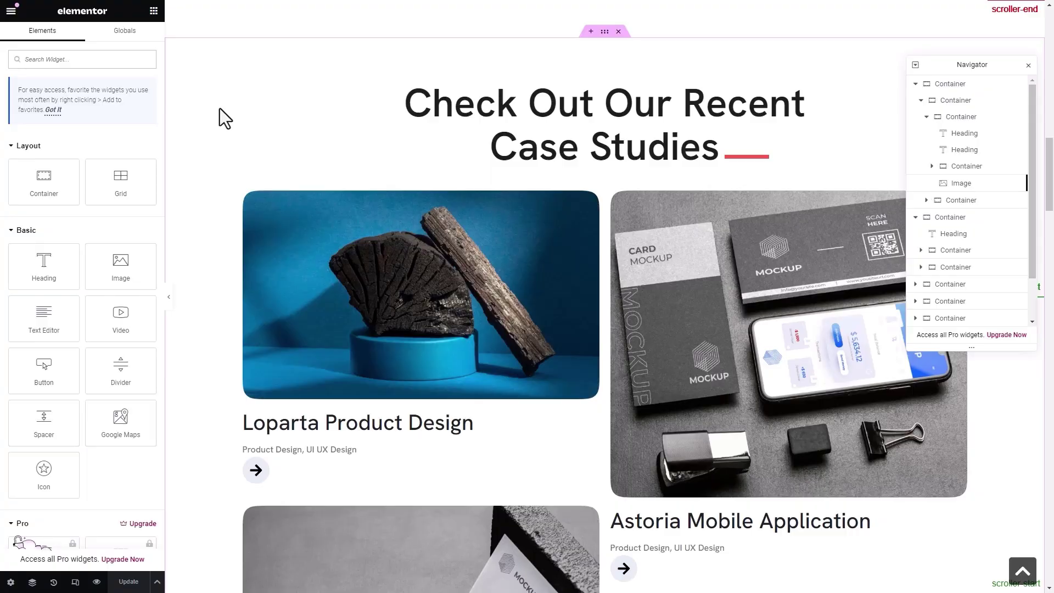
Select the Loparta case study card, enable Interactive Animations, and set its rotation to -5.
left_click(354, 204)
scroll(354, 204, "down", 1)
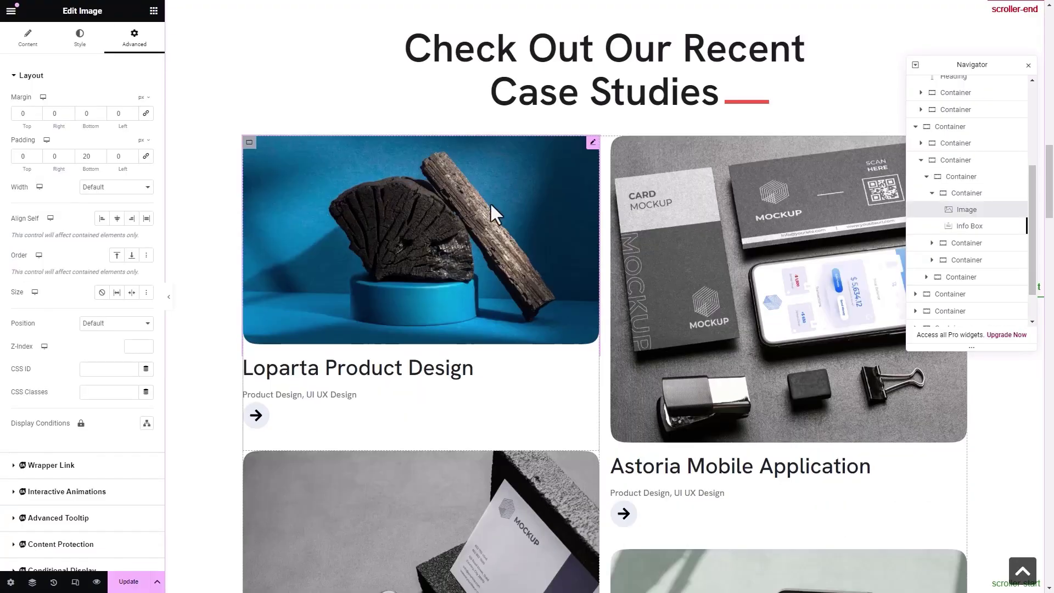
left_click(948, 195)
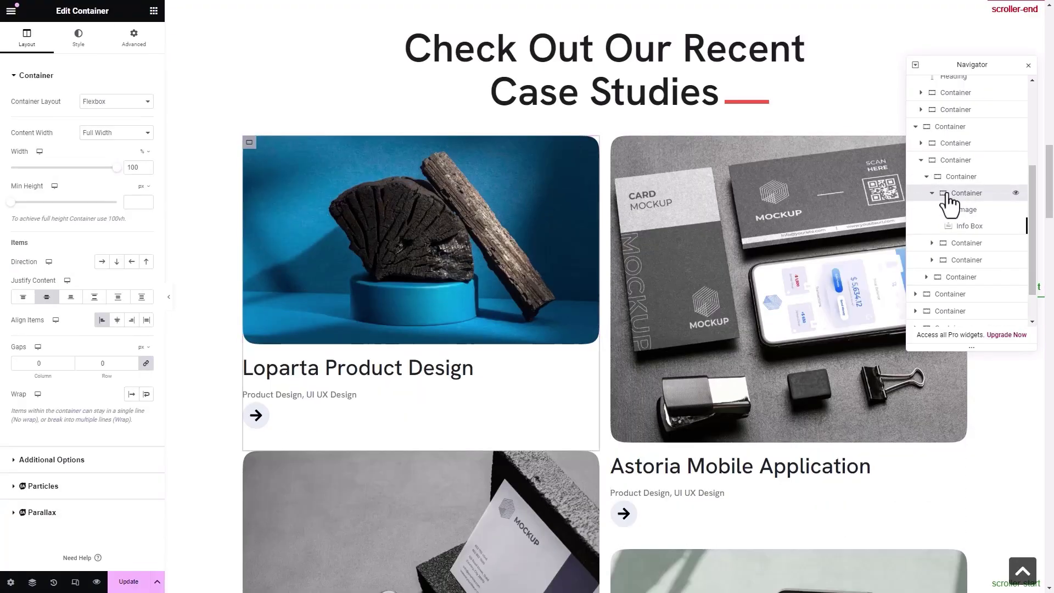
left_click(144, 49)
scroll(85, 230, "down", 3)
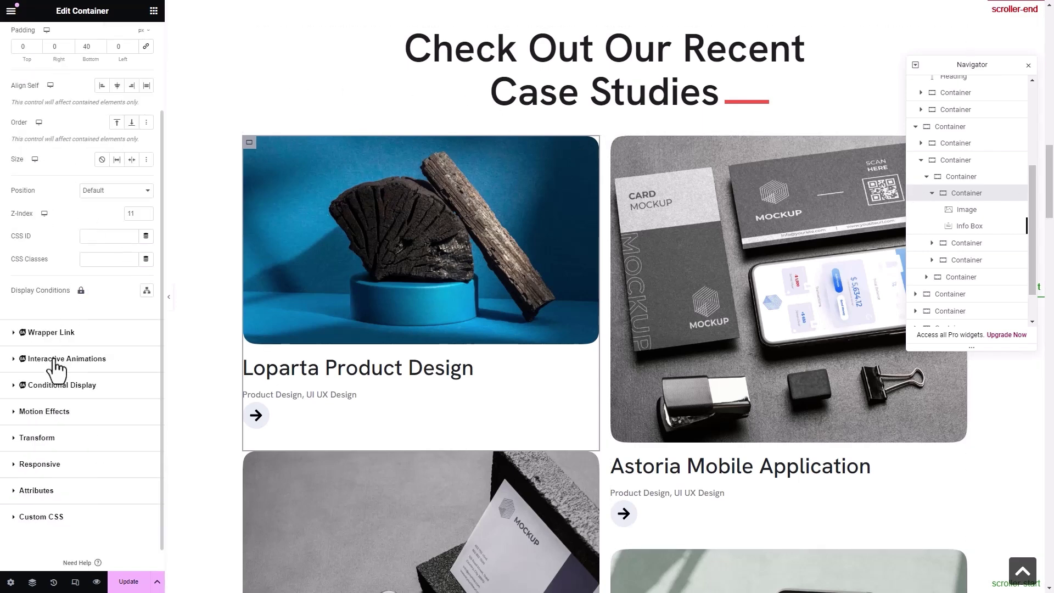
left_click(55, 359)
left_click(140, 154)
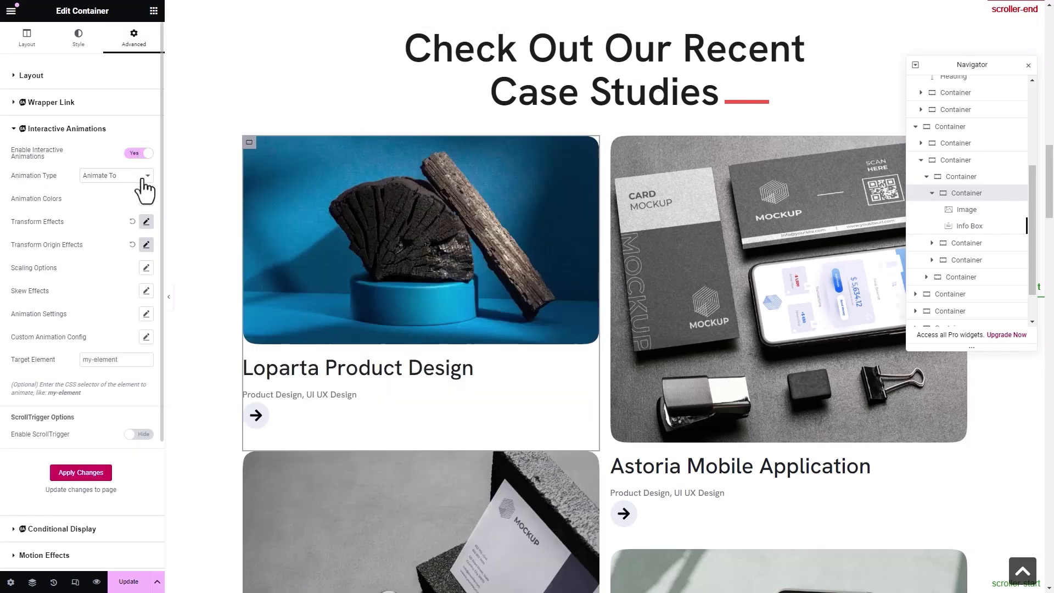
left_click(146, 222)
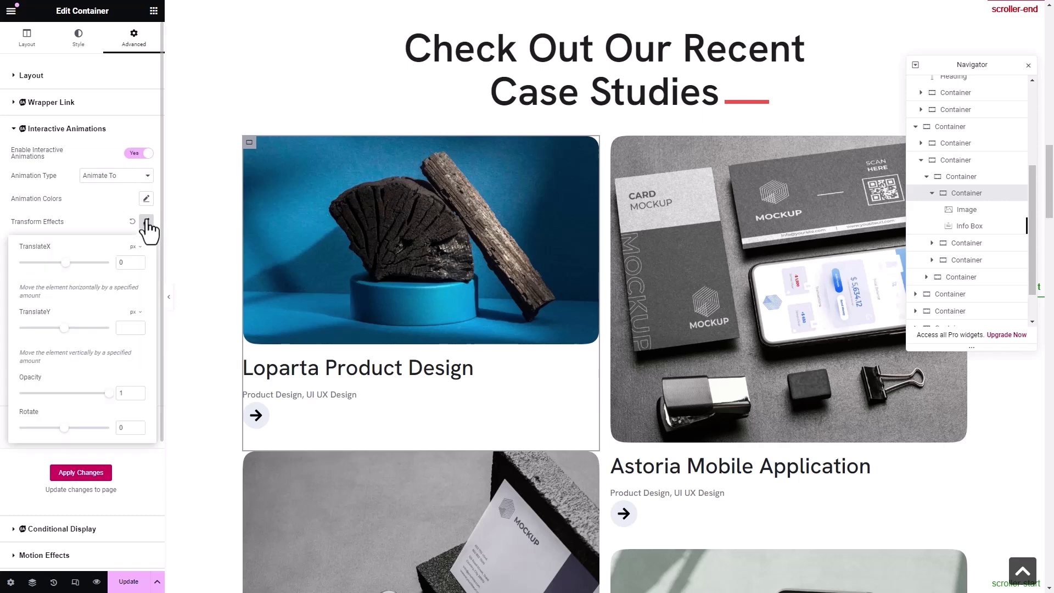
left_click(123, 427)
type("-5")
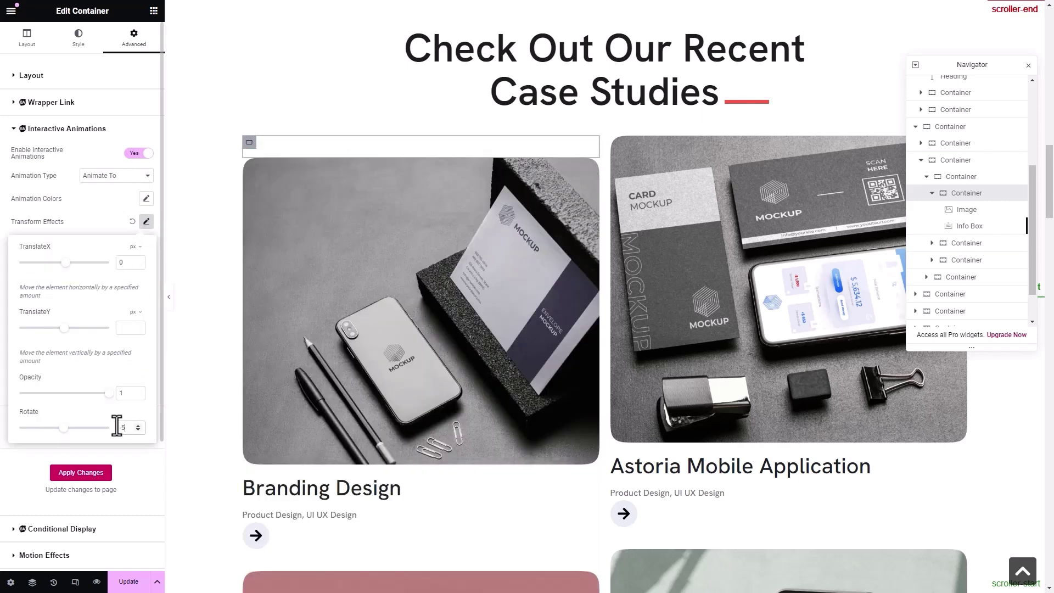
left_click(146, 222)
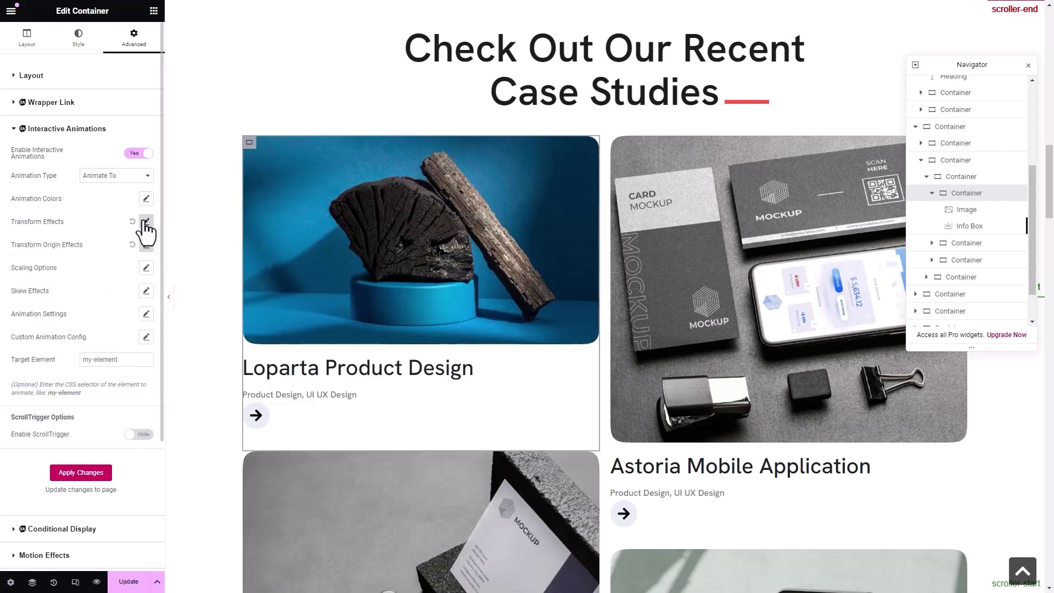
Set the card's transform origin to Right and Bottom and enable ScrollTrigger.
left_click(146, 244)
left_click(135, 274)
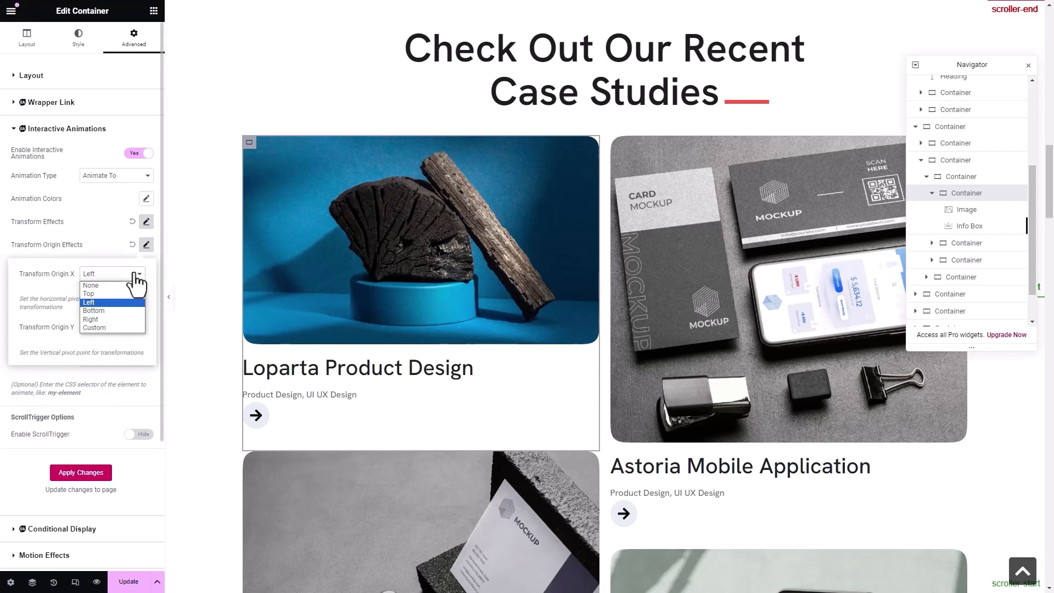
left_click(106, 319)
left_click(113, 327)
left_click(115, 364)
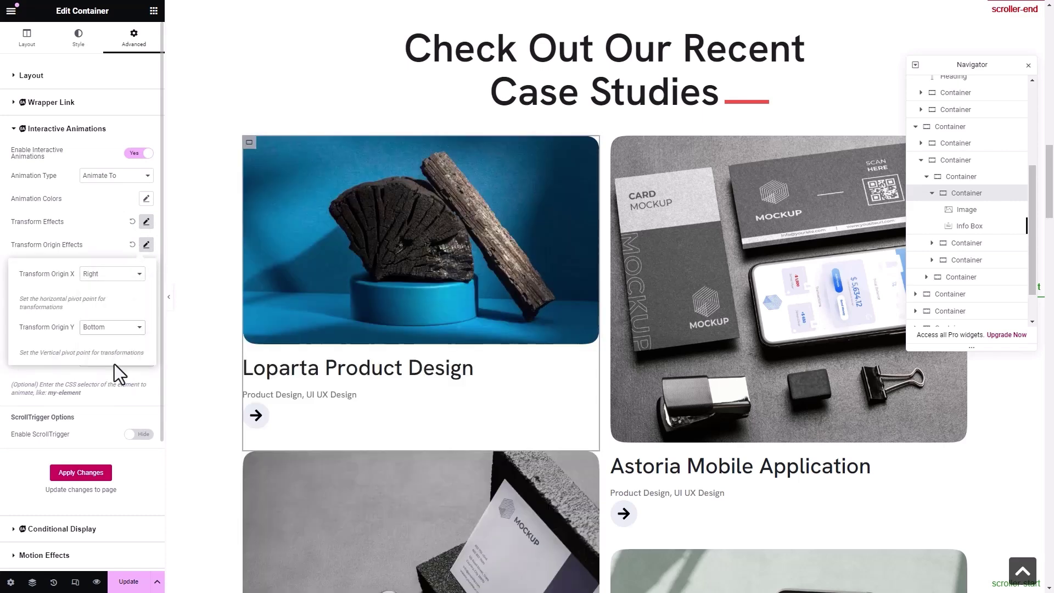
left_click(104, 373)
left_click(132, 435)
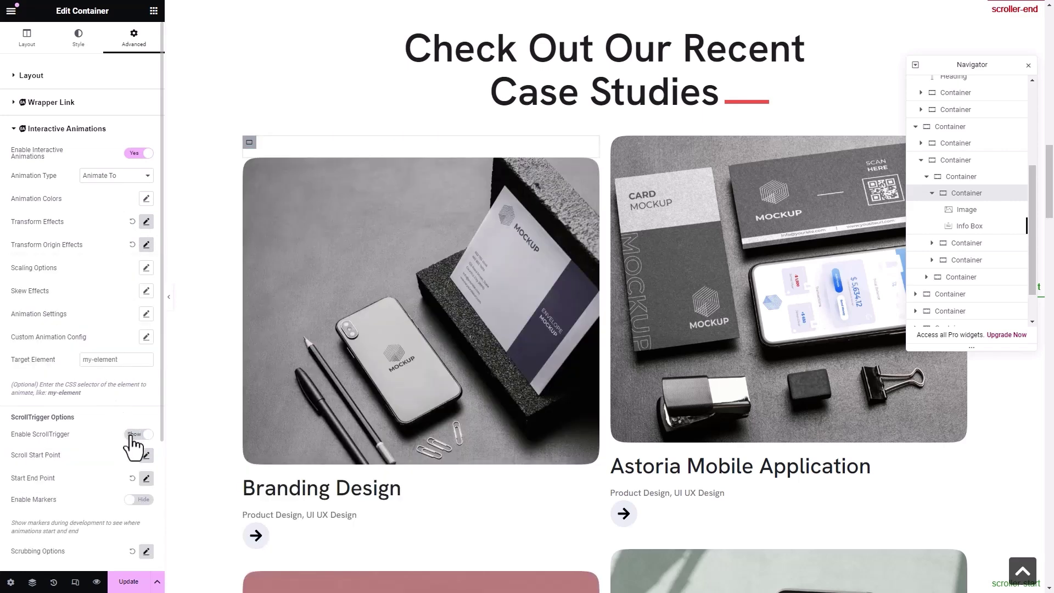
Set the card's scroll start point to element Top and controller Center.
scroll(134, 439, "down", 3)
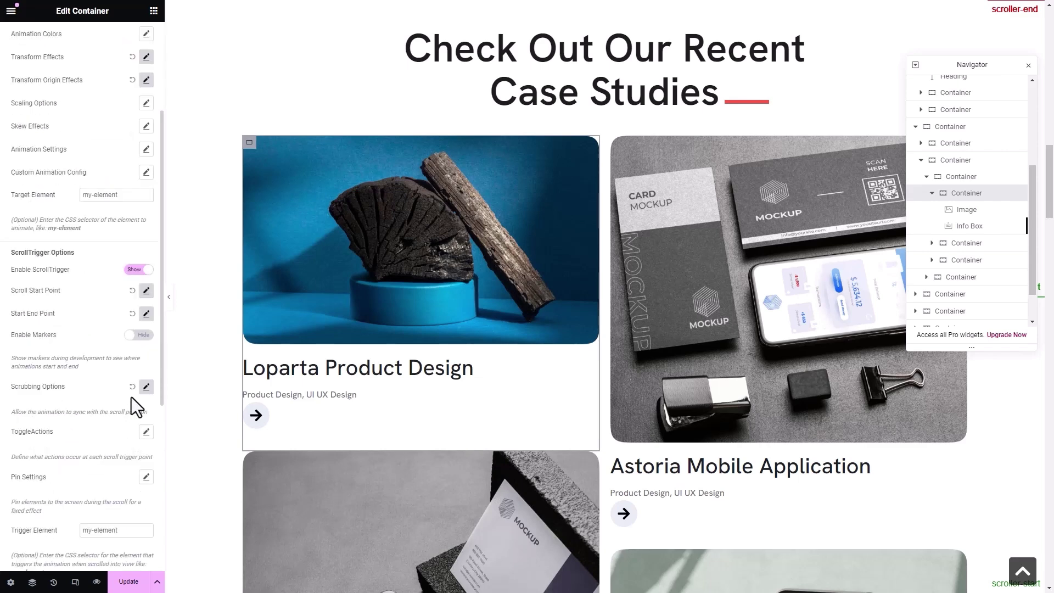
left_click(146, 291)
left_click(130, 319)
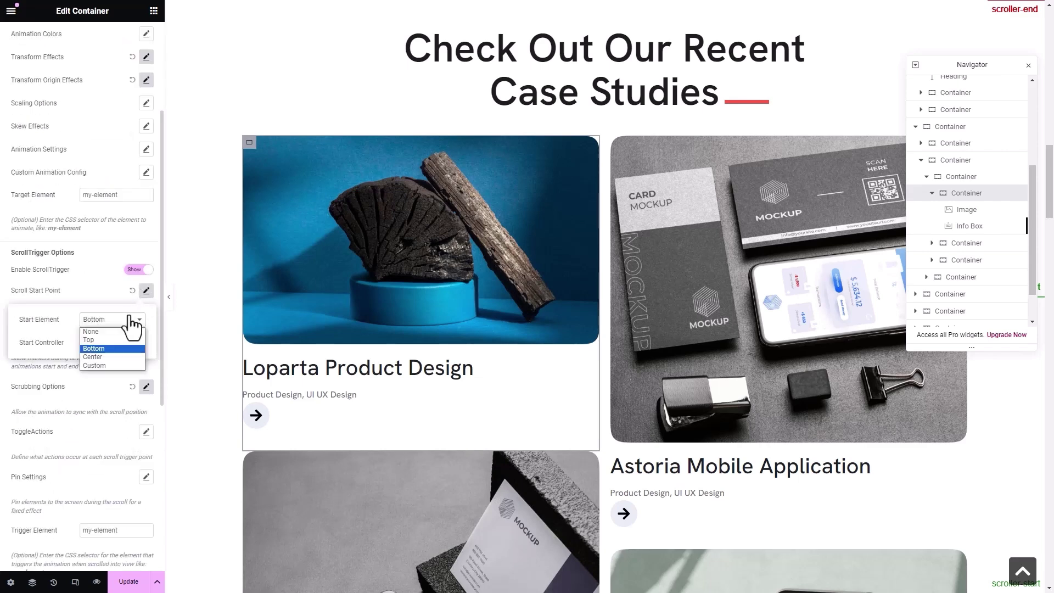
left_click(121, 339)
left_click(123, 342)
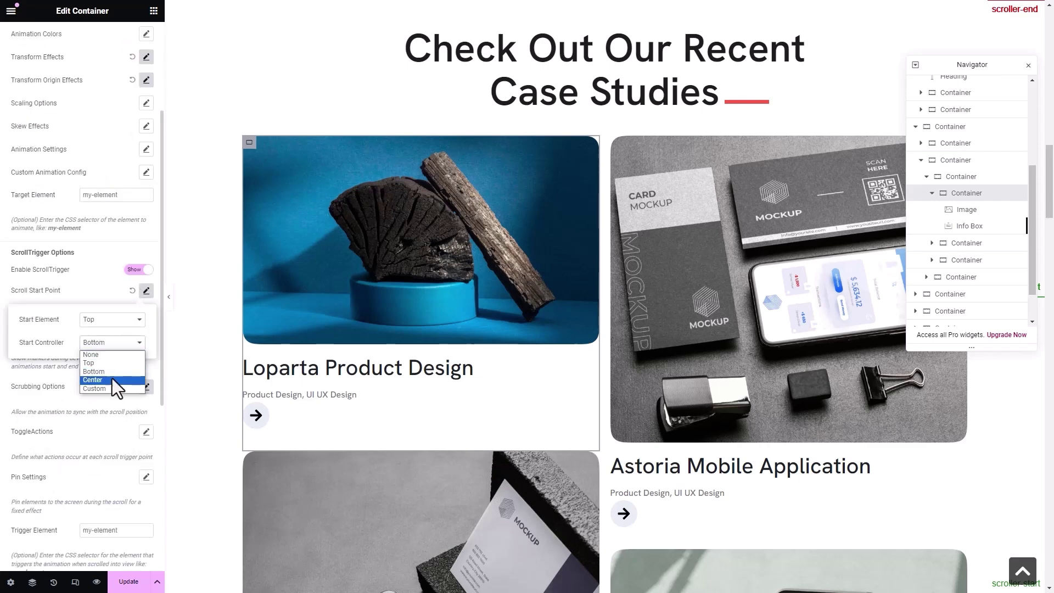
left_click(112, 379)
left_click(110, 383)
Set the card's scroll end point to element Bottom and controller Center.
left_click(146, 314)
left_click(134, 342)
left_click(115, 371)
left_click(115, 365)
left_click(106, 403)
left_click(106, 402)
Leave scrubbing at Default, update the page, and open the live preview.
left_click(146, 387)
left_click(120, 415)
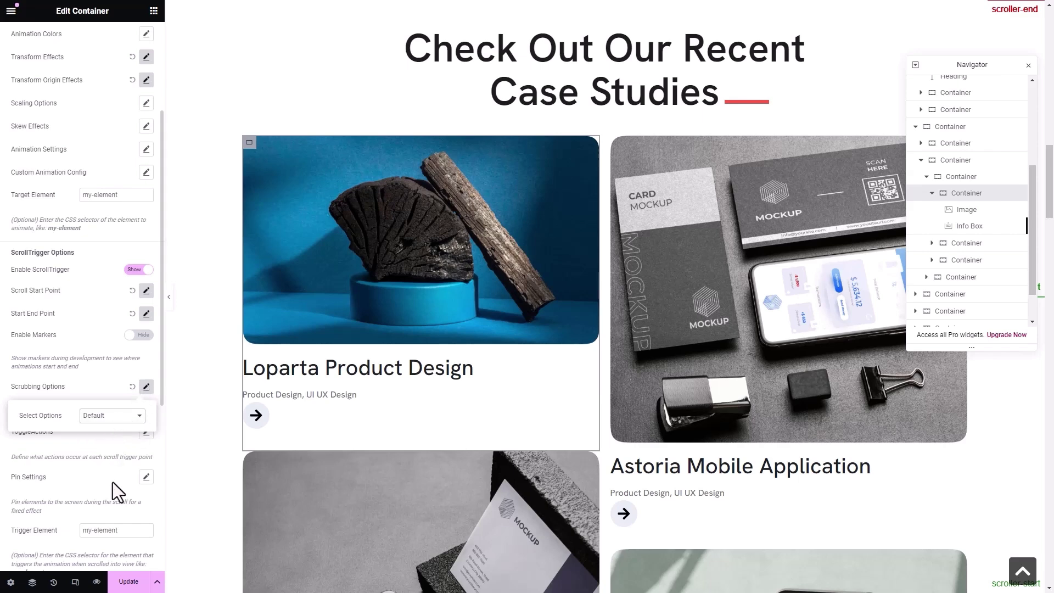
left_click(119, 584)
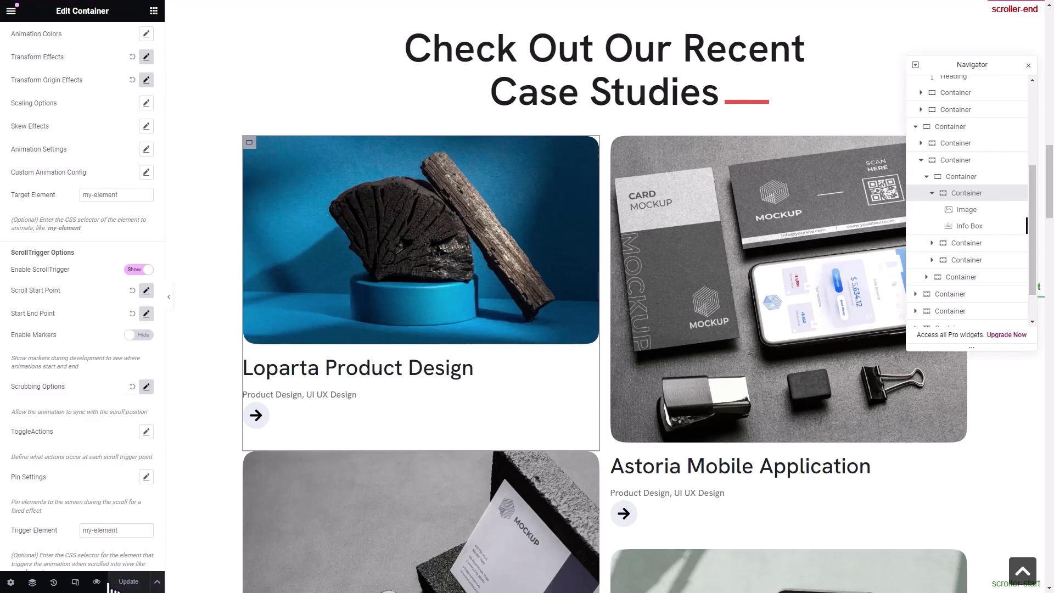
left_click(96, 582)
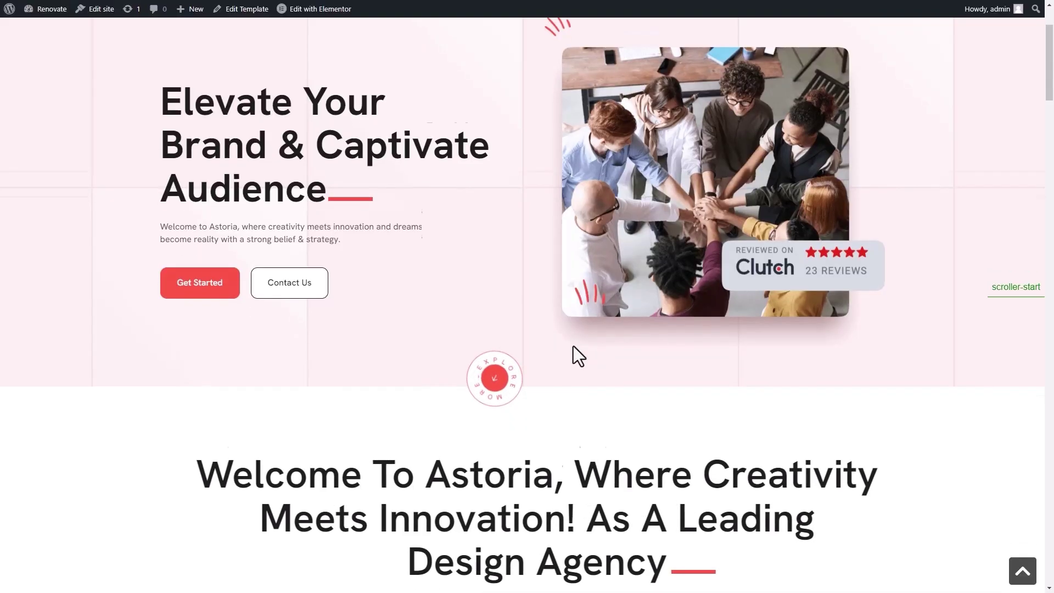
Scroll down through the Case Studies section and back up to watch the cards tilt.
scroll(579, 355, "down", 5)
scroll(573, 347, "down", 6)
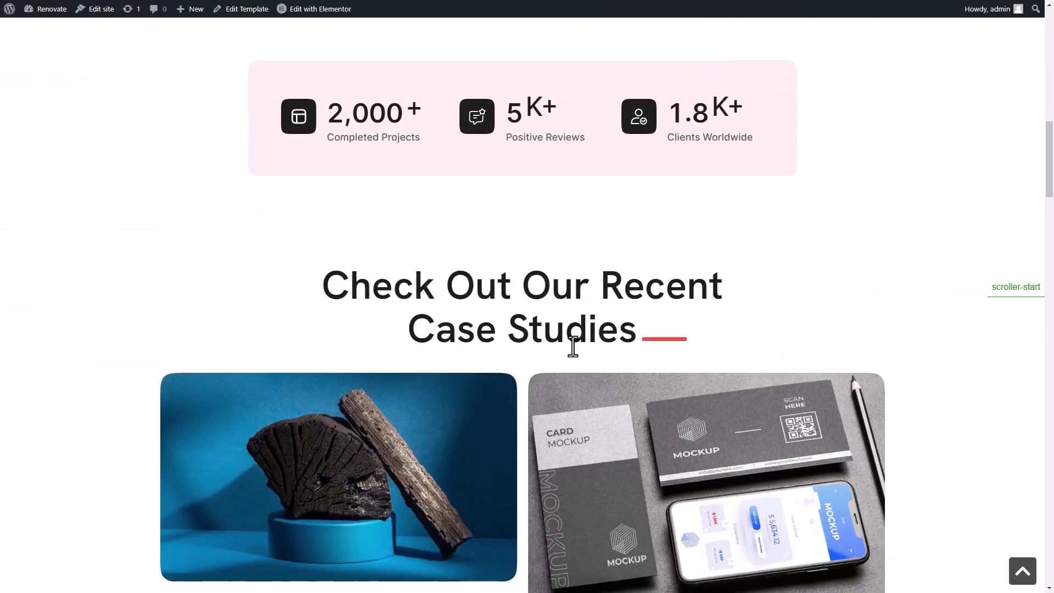
scroll(573, 347, "down", 3)
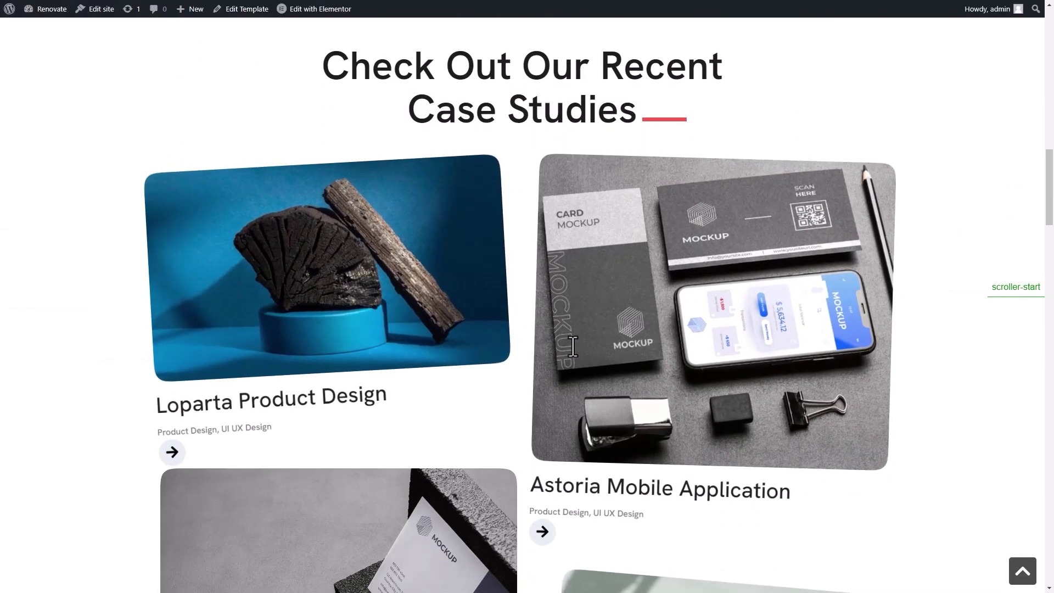
scroll(573, 346, "down", 4)
scroll(574, 347, "down", 2)
scroll(573, 347, "down", 5)
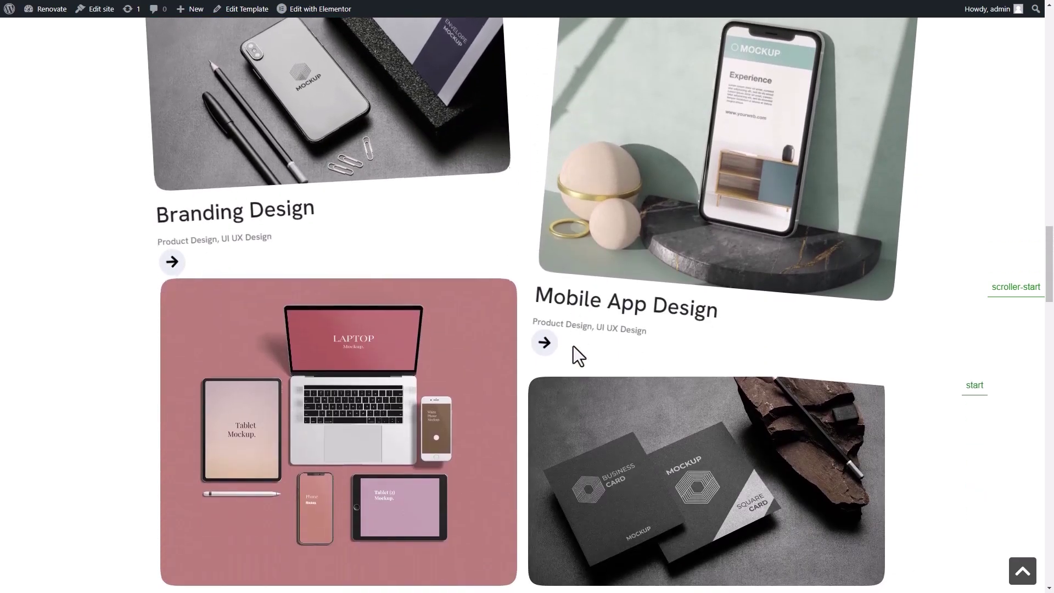
scroll(573, 346, "down", 8)
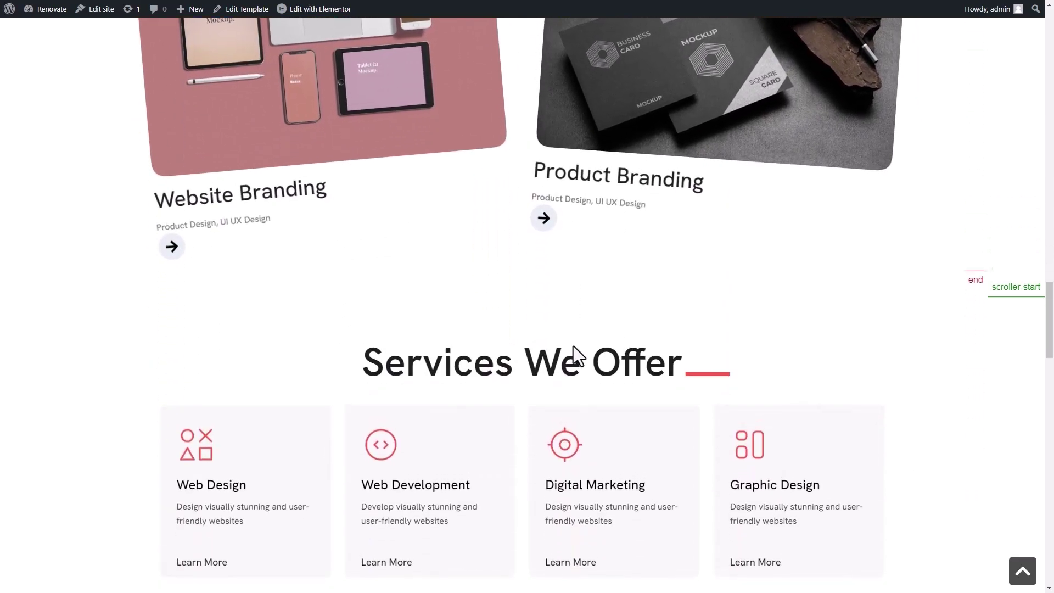
scroll(574, 346, "up", 5)
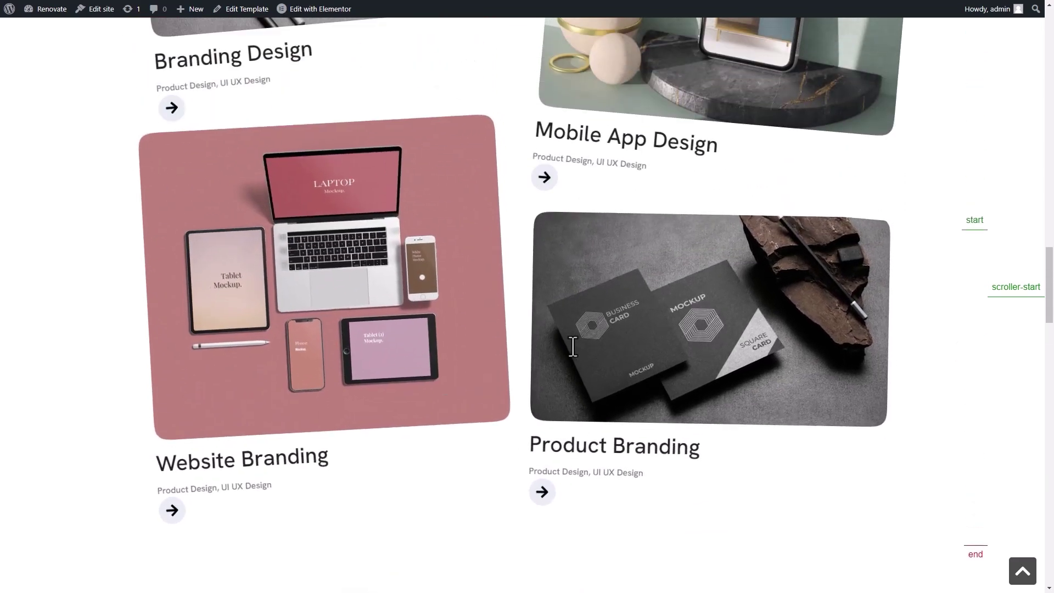
scroll(572, 343, "up", 1)
scroll(573, 346, "up", 4)
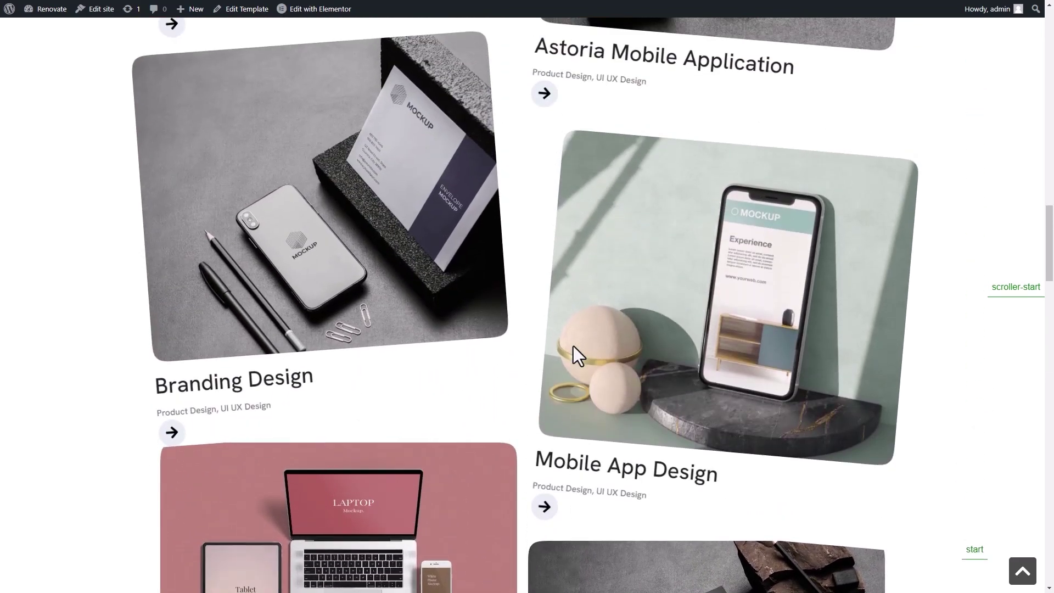